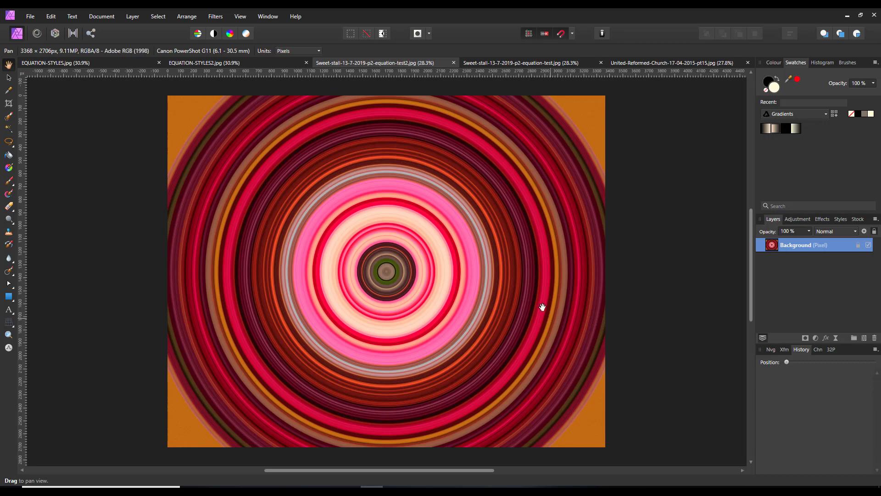
- Compare the starburst image, the patterned lettering in EQUATION-STYLES.jpg and the portrait in EQUATION-STYLES2.jpg
{"action": "left_click", "coordinate": [516, 64]}
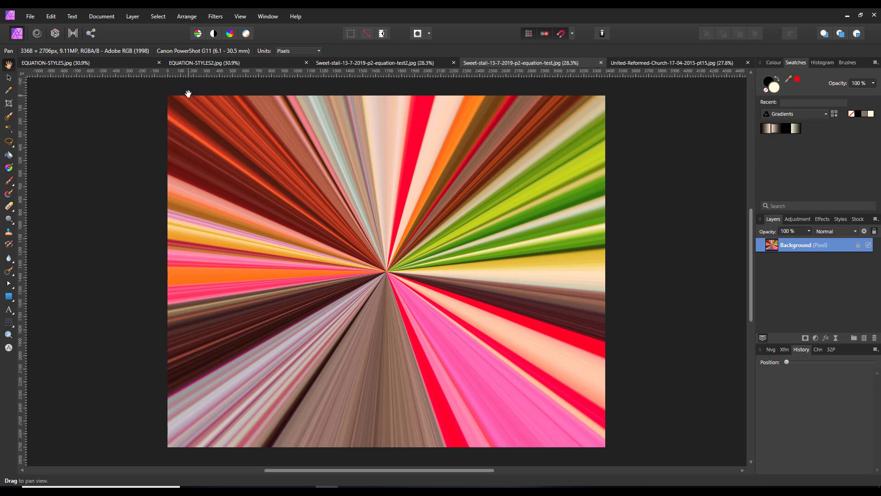
{"action": "left_click", "coordinate": [110, 63]}
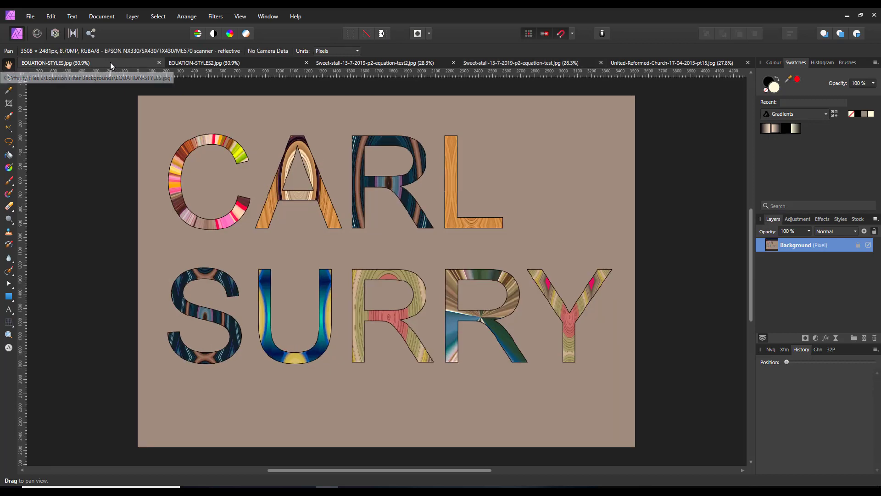
{"action": "left_click", "coordinate": [241, 63]}
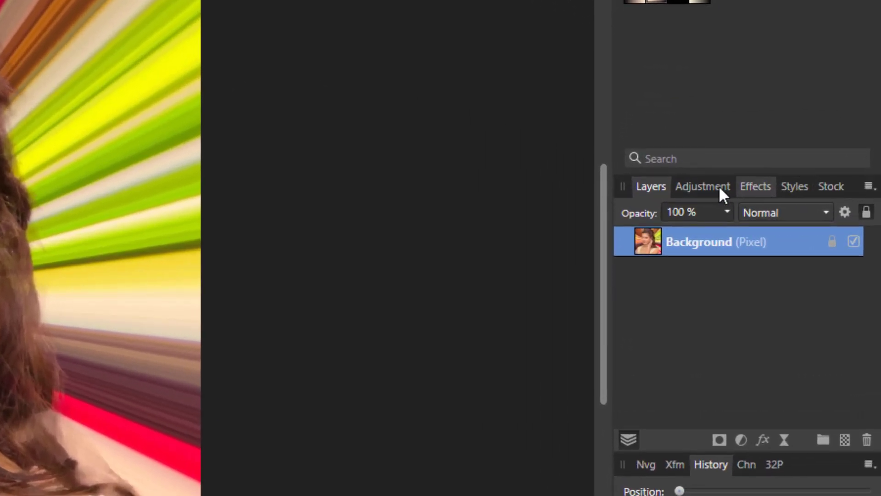
- Browse the thumbnails of all saved styles in the Equations Filter category
{"action": "left_click", "coordinate": [800, 183]}
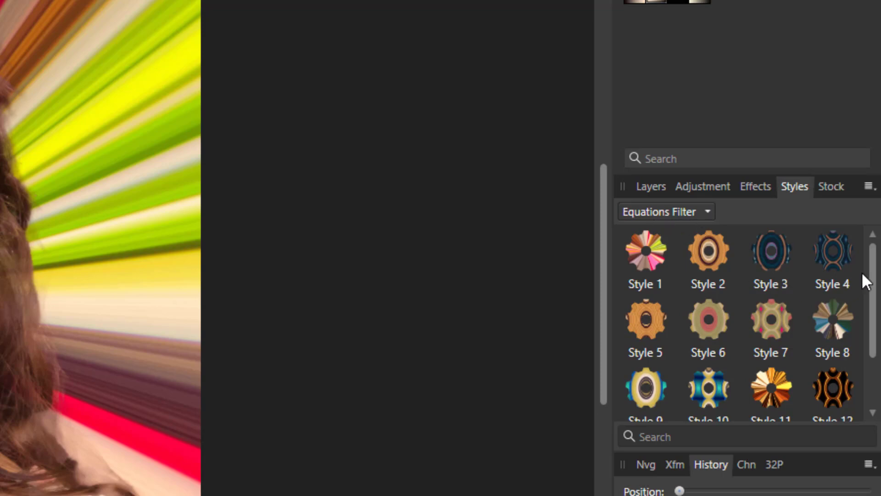
{"action": "scroll", "coordinate": [871, 265], "scroll_direction": "down", "scroll_amount": 2}
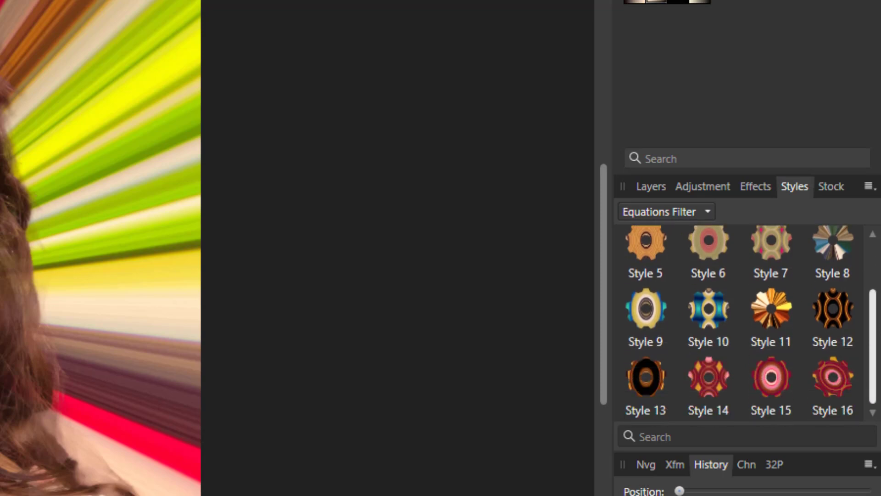
{"action": "scroll", "coordinate": [739, 321], "scroll_direction": "up", "scroll_amount": 2}
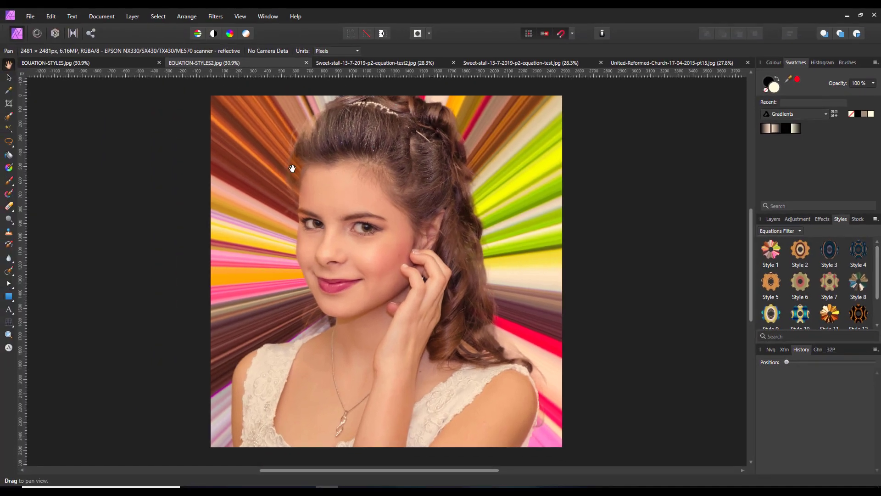
- Review the patterned lettering, concentric-ring and starburst examples again, and bring up the United-Reformed-Church-17-04-2015-pt15.jpg photo
{"action": "left_click", "coordinate": [94, 65]}
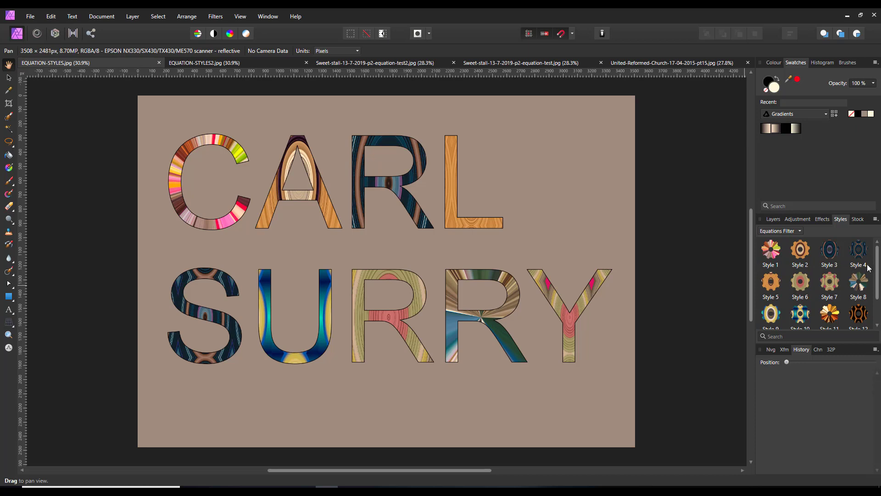
{"action": "mouse_move", "coordinate": [877, 265]}
{"action": "left_mouse_down"}
{"action": "mouse_move", "coordinate": [878, 280]}
{"action": "mouse_move", "coordinate": [878, 262]}
{"action": "left_mouse_up"}
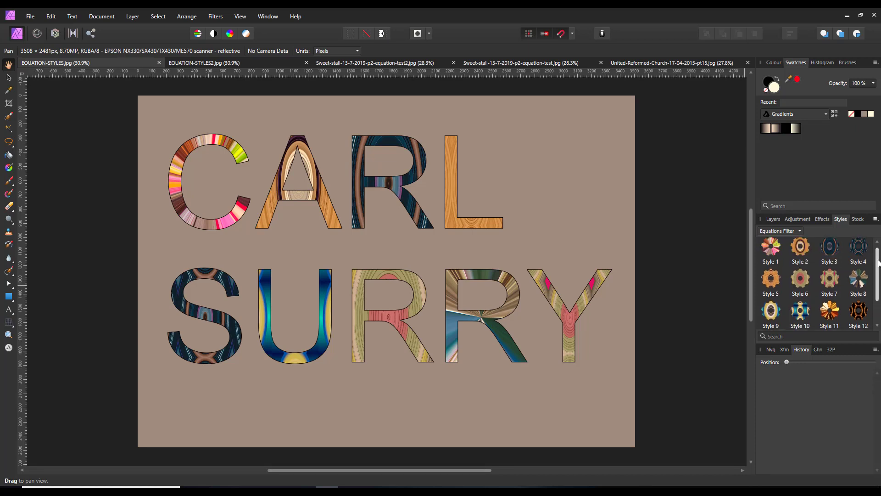
{"action": "left_click", "coordinate": [400, 62]}
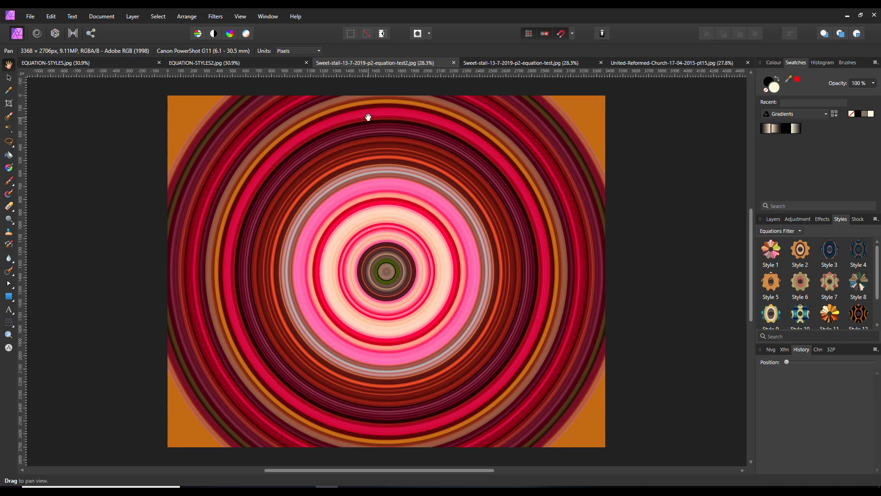
{"action": "left_click", "coordinate": [508, 65]}
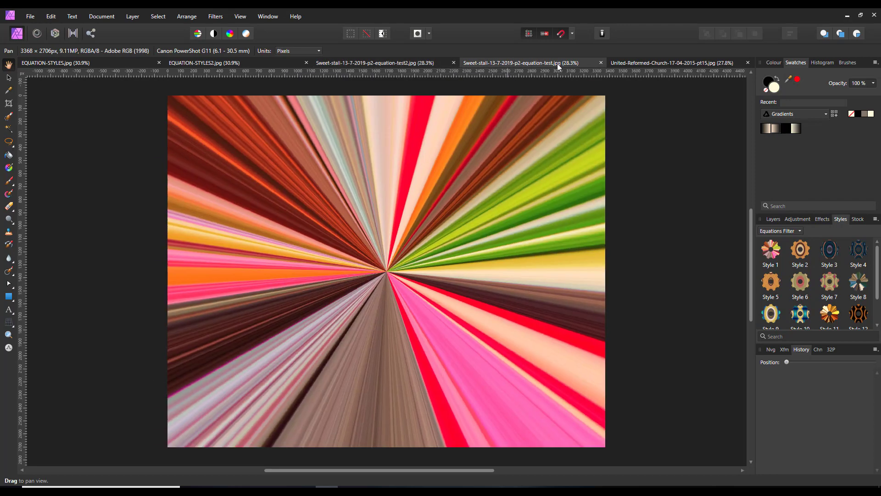
{"action": "left_click", "coordinate": [672, 65]}
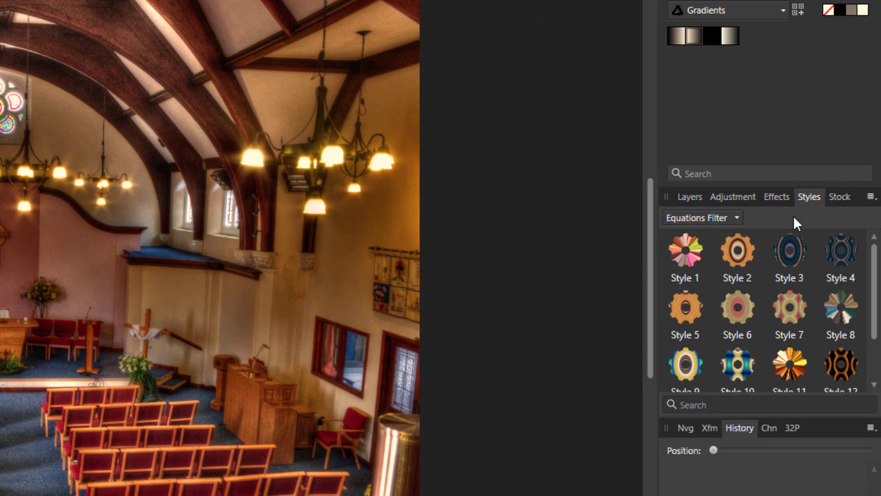
- Examine the options for adding, renaming, importing and exporting style categories
{"action": "left_click", "coordinate": [870, 197]}
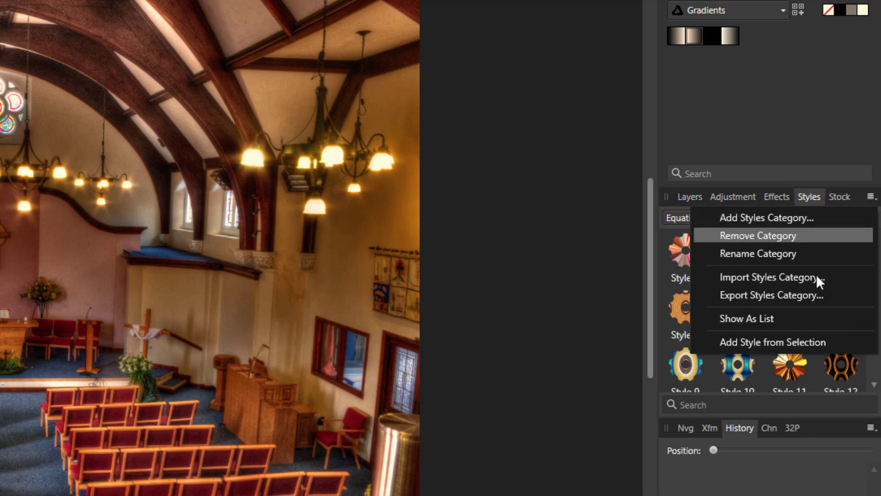
{"action": "left_click", "coordinate": [649, 340]}
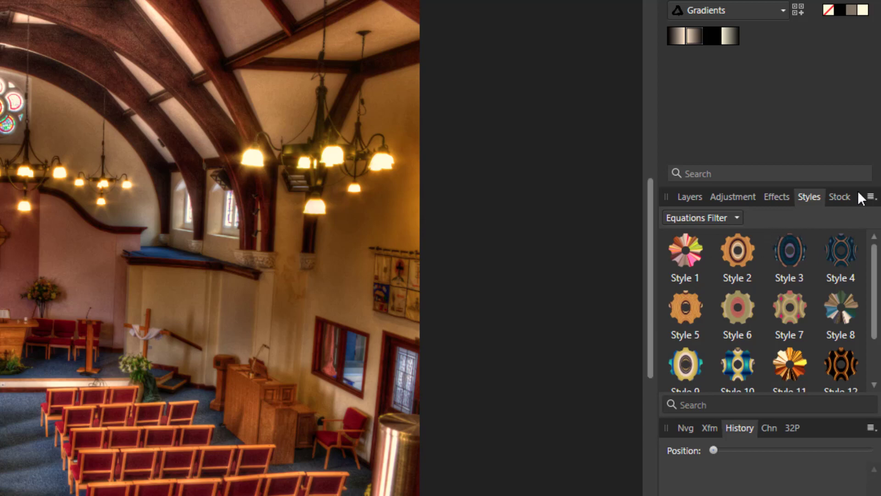
{"action": "left_click", "coordinate": [871, 197]}
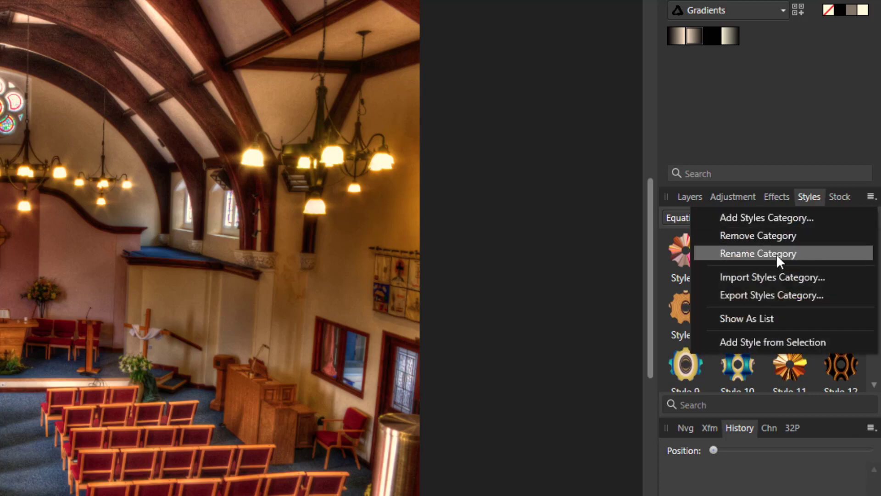
{"action": "left_click", "coordinate": [648, 234]}
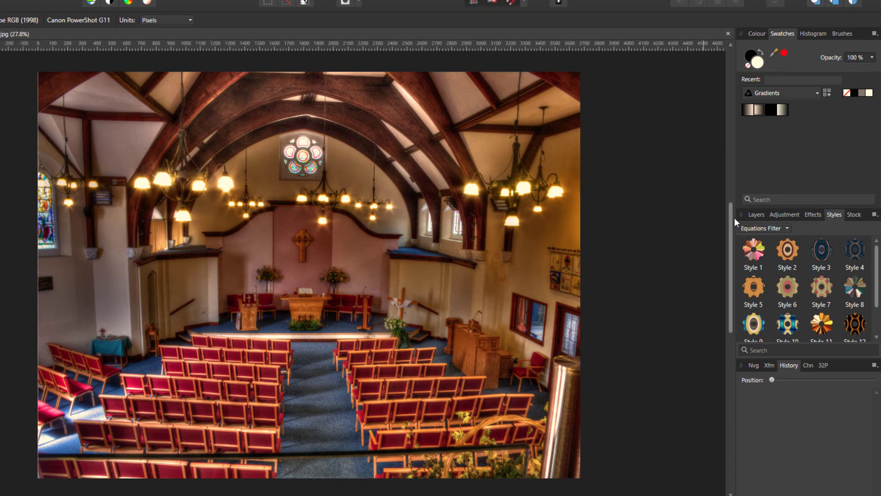
- Try to create a style from the church photo's Background layer and check the Equations Filter styles for it
{"action": "left_click", "coordinate": [757, 215]}
{"action": "right_click", "coordinate": [752, 242]}
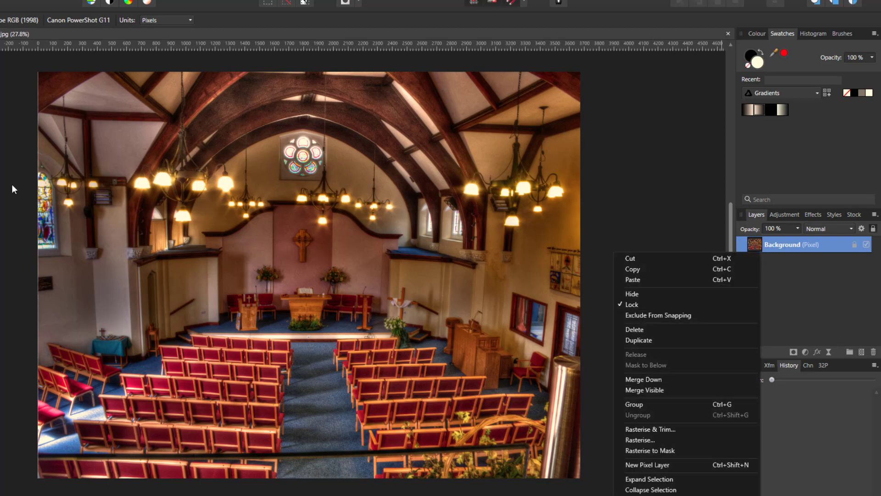
{"action": "key", "text": "Escape"}
{"action": "key", "text": "v"}
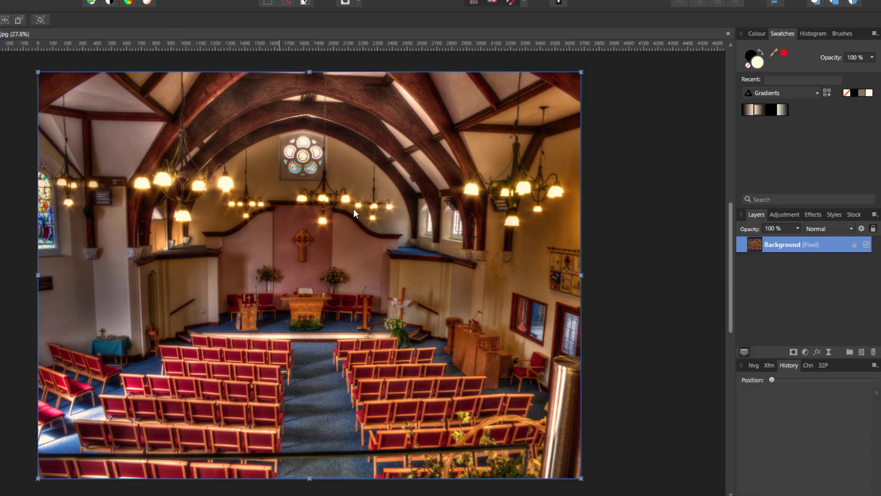
{"action": "right_click", "coordinate": [759, 241]}
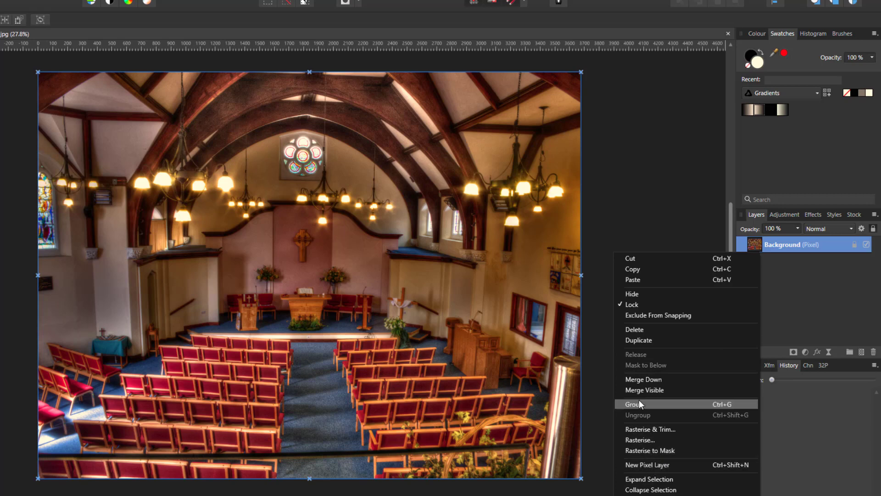
{"action": "right_click", "coordinate": [350, 353]}
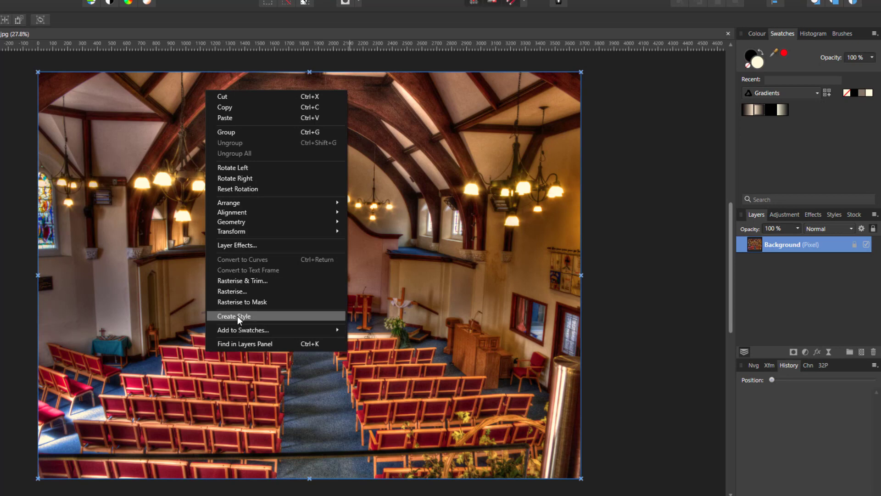
{"action": "left_click", "coordinate": [840, 215]}
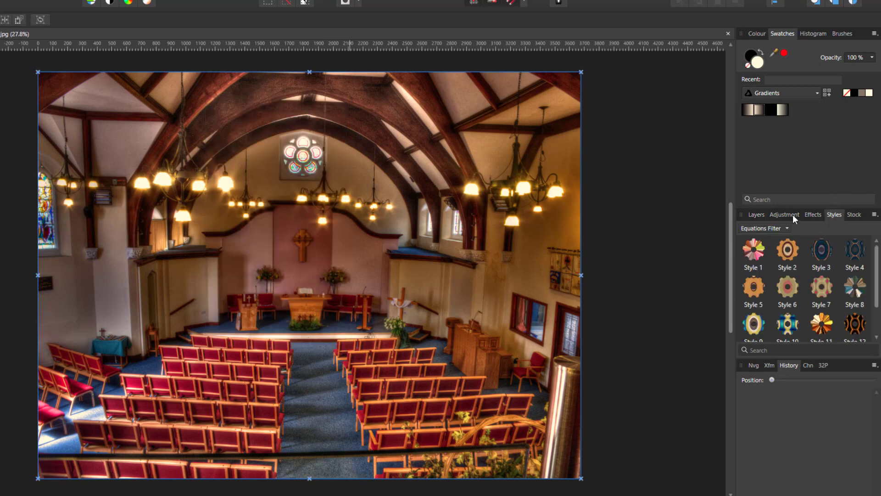
{"action": "right_click", "coordinate": [241, 283]}
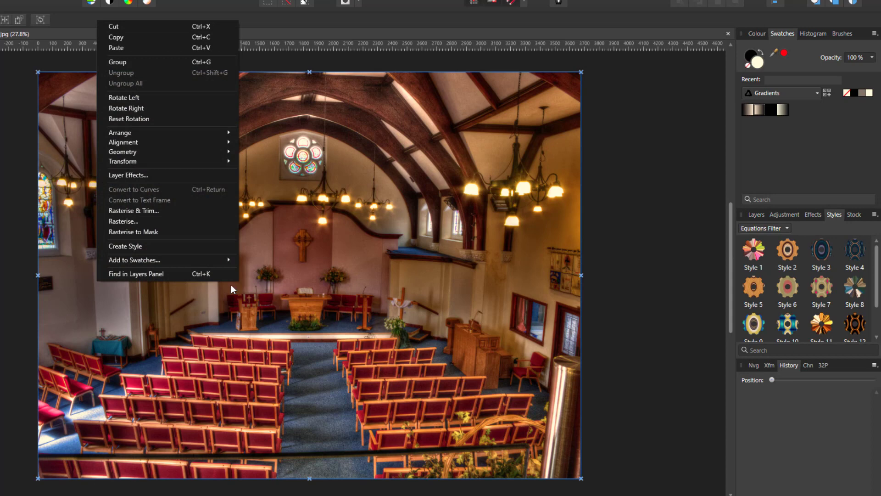
{"action": "left_click", "coordinate": [163, 247]}
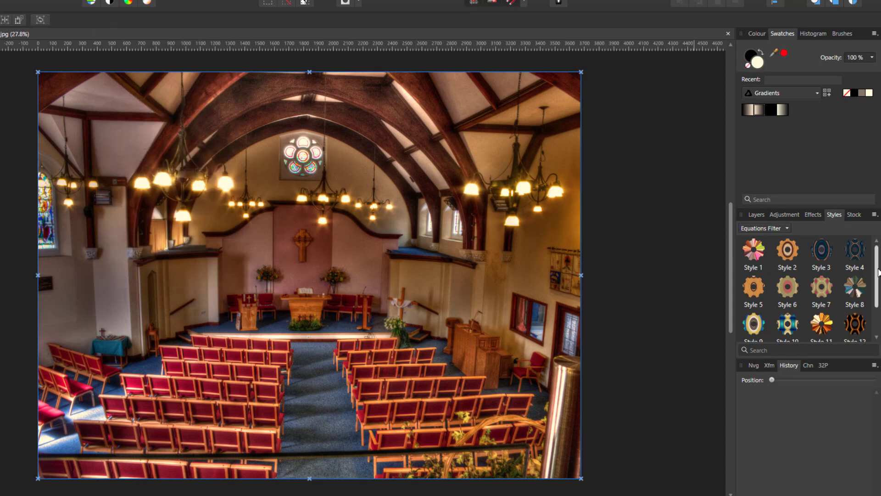
{"action": "scroll", "coordinate": [877, 276], "scroll_direction": "down", "scroll_amount": 2}
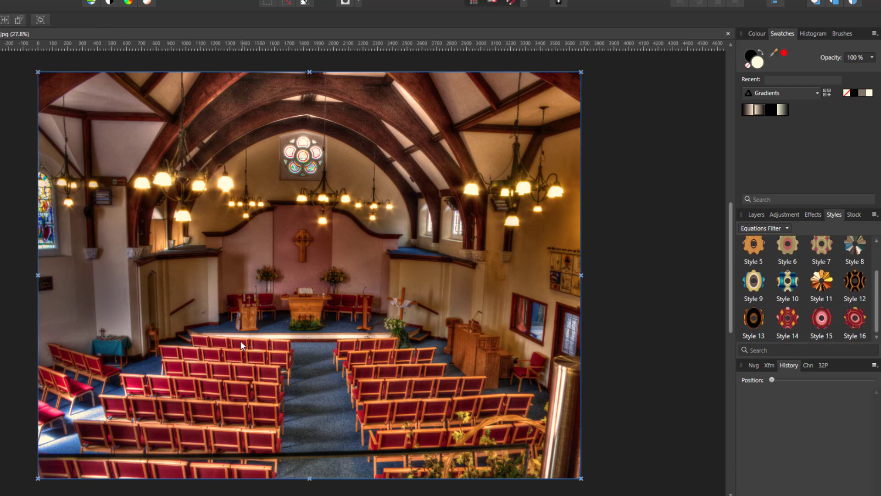
{"action": "right_click", "coordinate": [287, 260]}
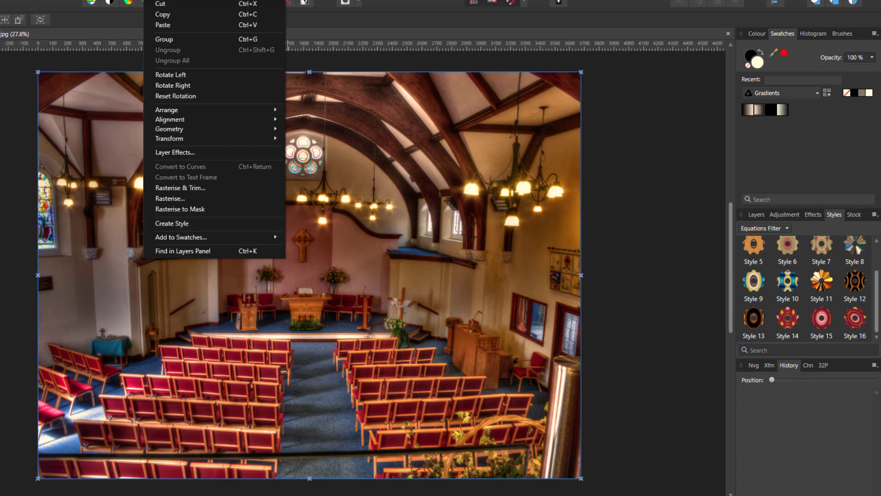
{"action": "left_click", "coordinate": [133, 16]}
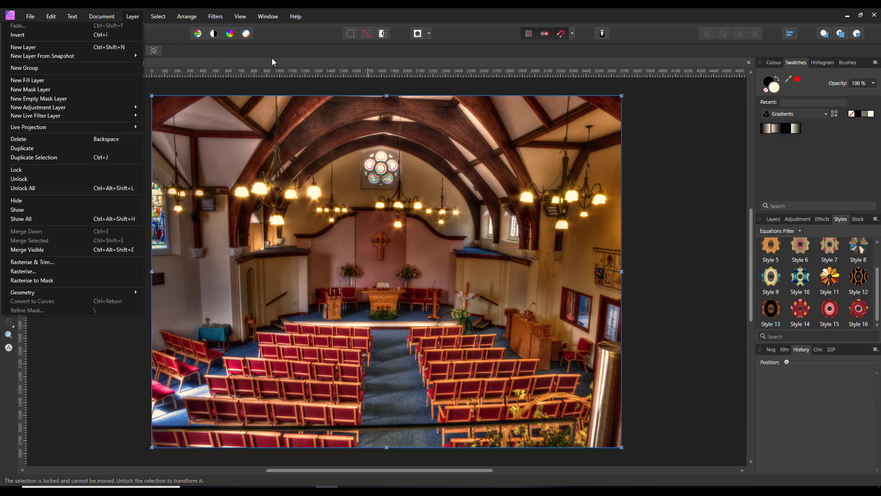
{"action": "left_click", "coordinate": [318, 67]}
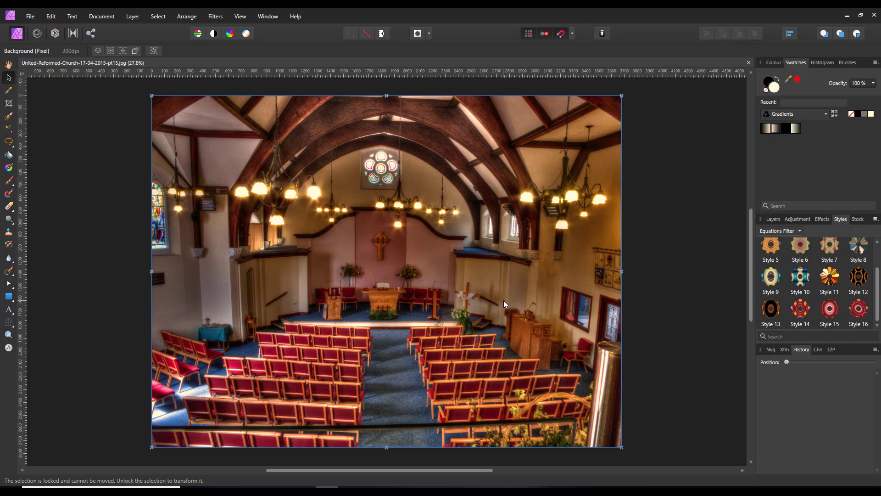
- Start the Equations distort filter on the church photo, use polar coordinates and move the dialog clear of the image
{"action": "left_click", "coordinate": [216, 17]}
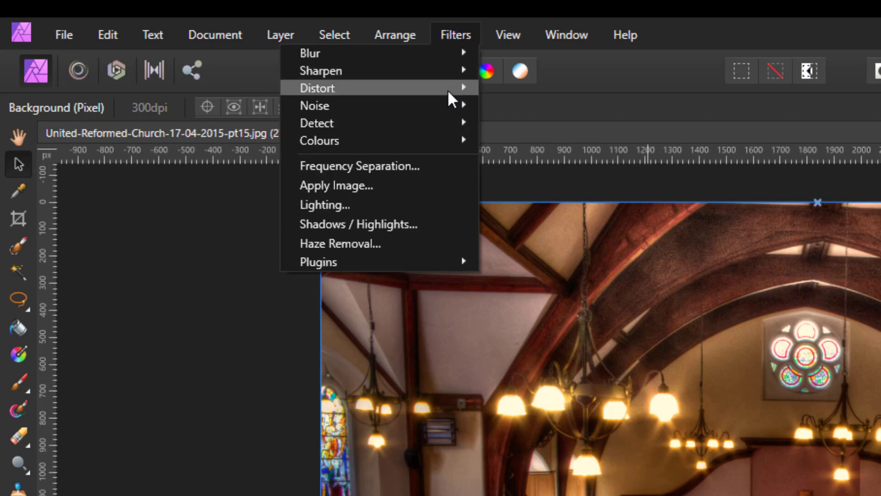
{"action": "mouse_move", "coordinate": [448, 98]}
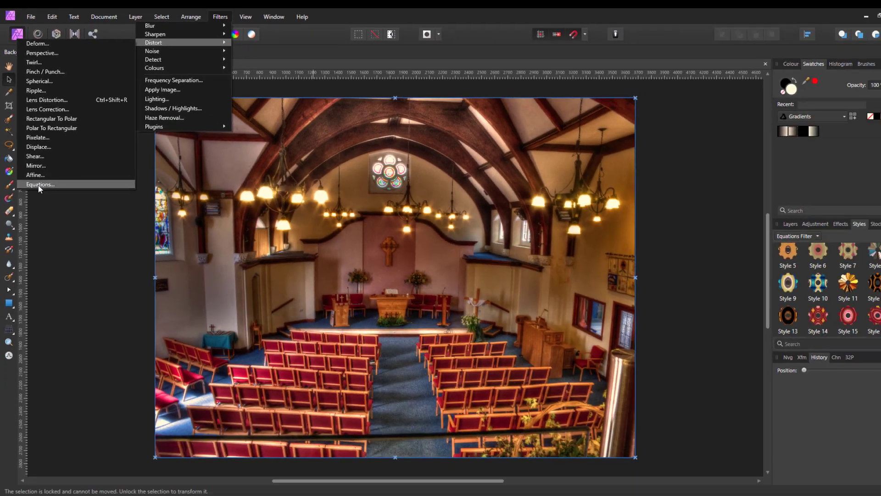
{"action": "left_click", "coordinate": [82, 381]}
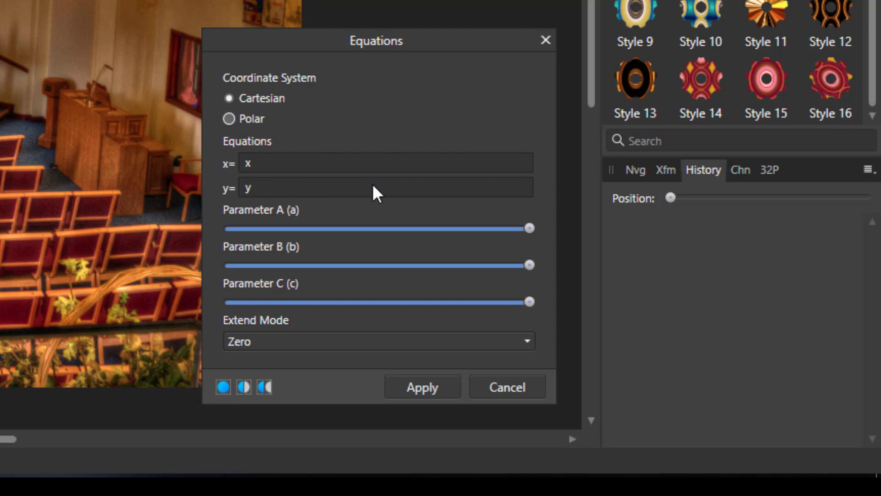
{"action": "left_click", "coordinate": [229, 121]}
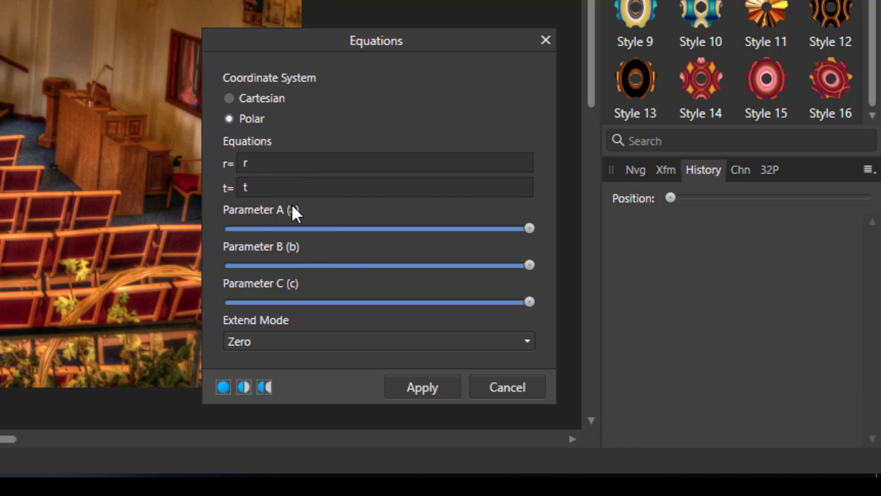
{"action": "left_click_drag", "start_coordinate": [433, 40], "coordinate": [484, 0]}
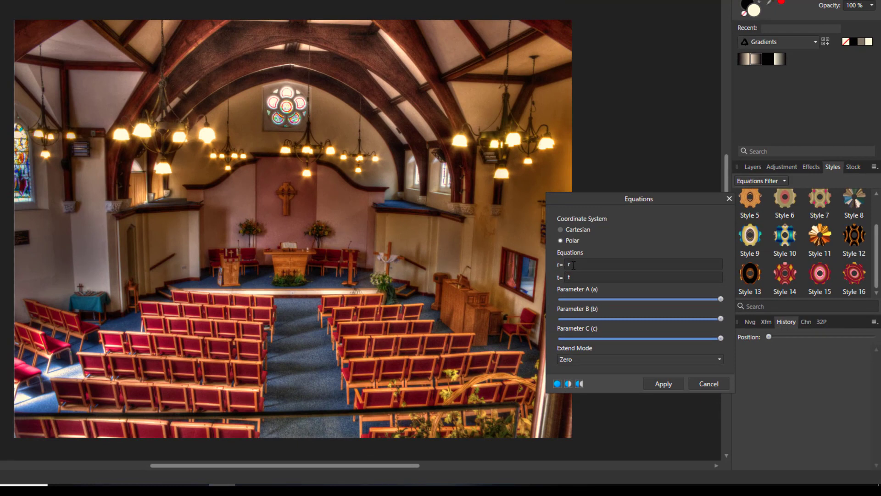
- Try the values 5, 57, 571, 109 and 367 for the r equation on the church photo
{"action": "double_click", "coordinate": [586, 262]}
{"action": "type", "text": "5"}
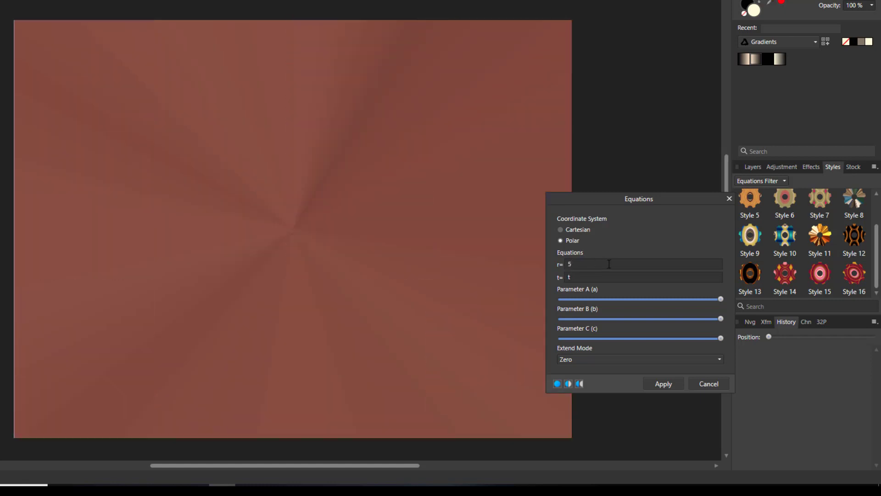
{"action": "type", "text": "7"}
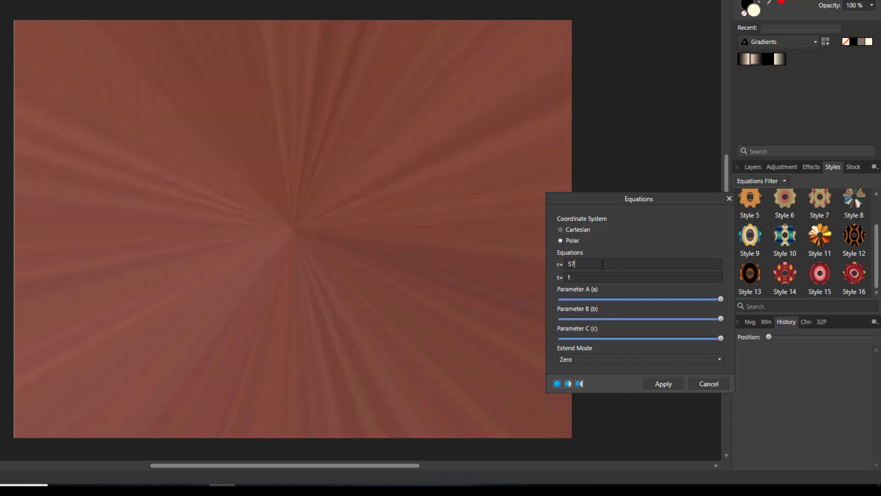
{"action": "type", "text": "1"}
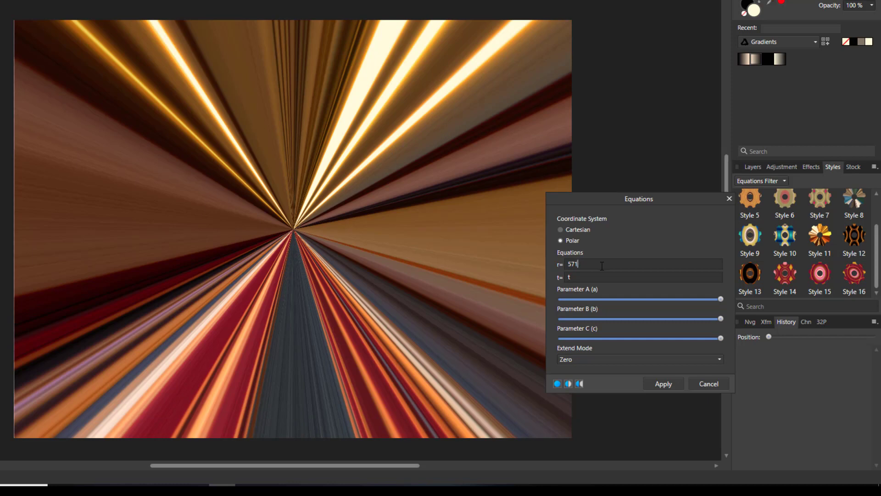
{"action": "key", "text": "BackSpace"}
{"action": "key", "text": "BackSpace"}
{"action": "key", "text": "BackSpace"}
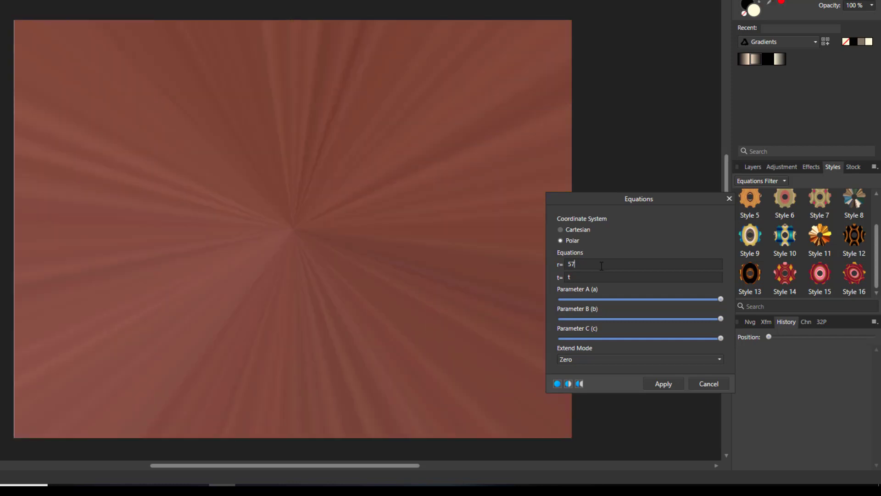
{"action": "type", "text": "109"}
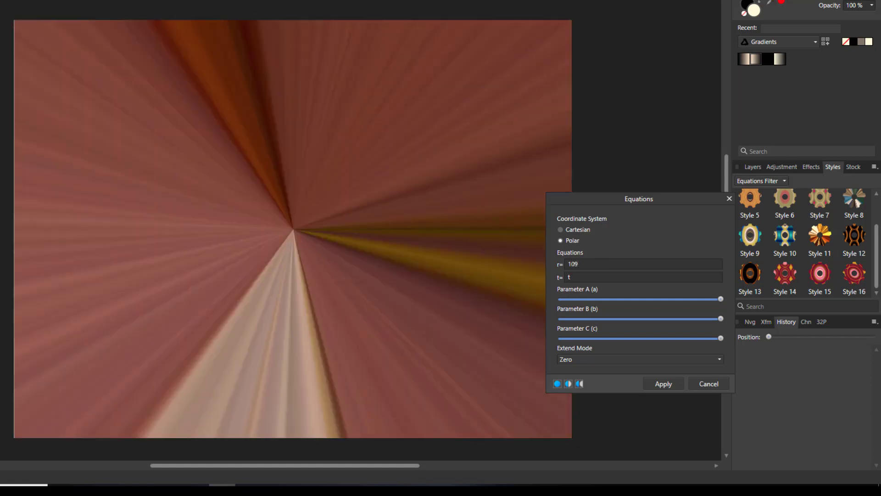
{"action": "double_click", "coordinate": [581, 264]}
{"action": "type", "text": "3"}
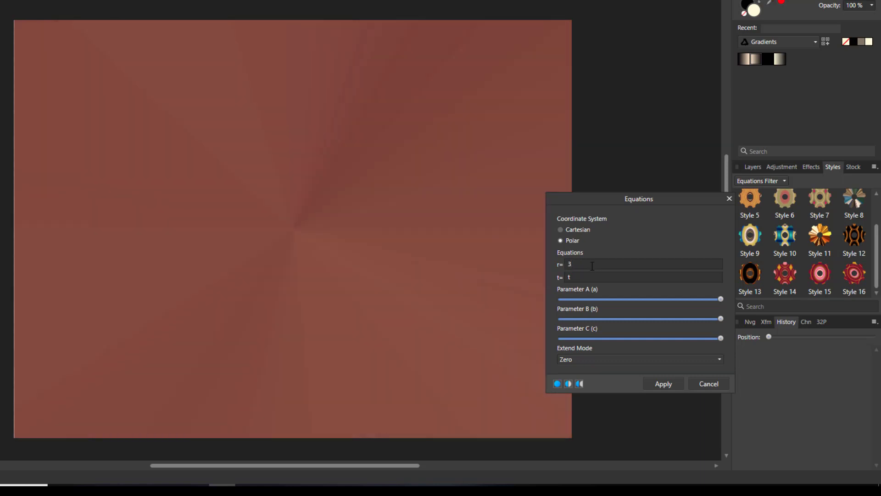
{"action": "type", "text": "67"}
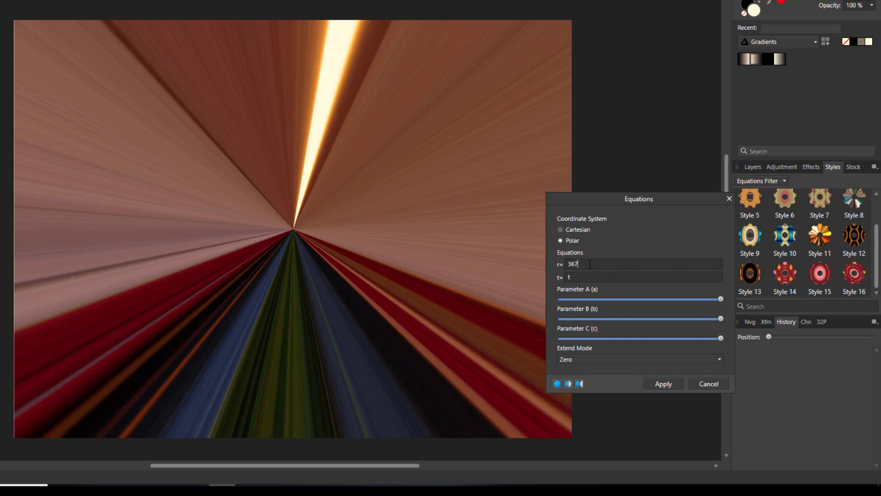
- Set the r equation to 666 and apply the Equations filter to the church photo
{"action": "left_click_drag", "start_coordinate": [589, 264], "coordinate": [547, 266]}
{"action": "type", "text": "666"}
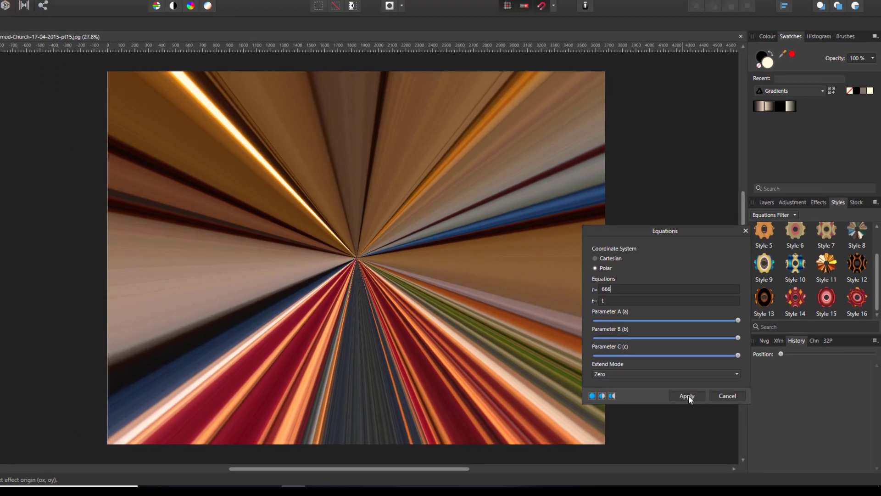
{"action": "left_click", "coordinate": [663, 383]}
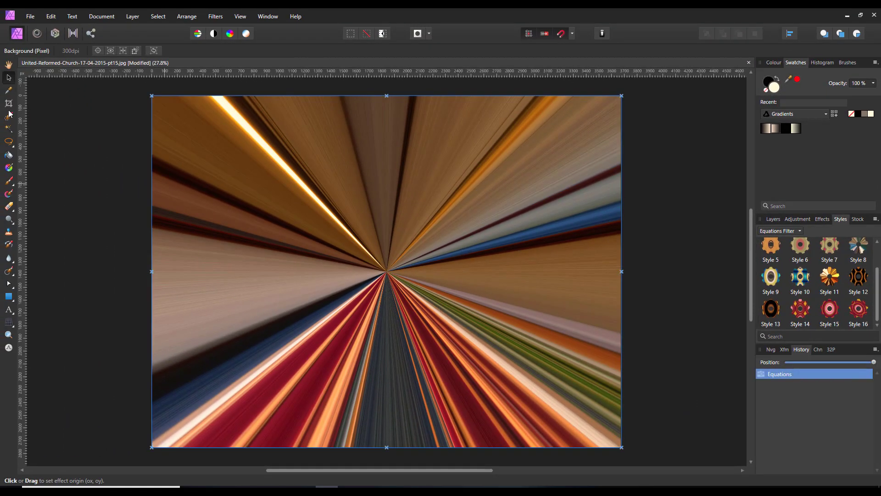
- Export the starburst image as a best-quality JPEG named United-Reformed-Church-17-04-2015-pt15-eq in the Equation Filter Backgrounds folder
{"action": "left_click", "coordinate": [31, 18]}
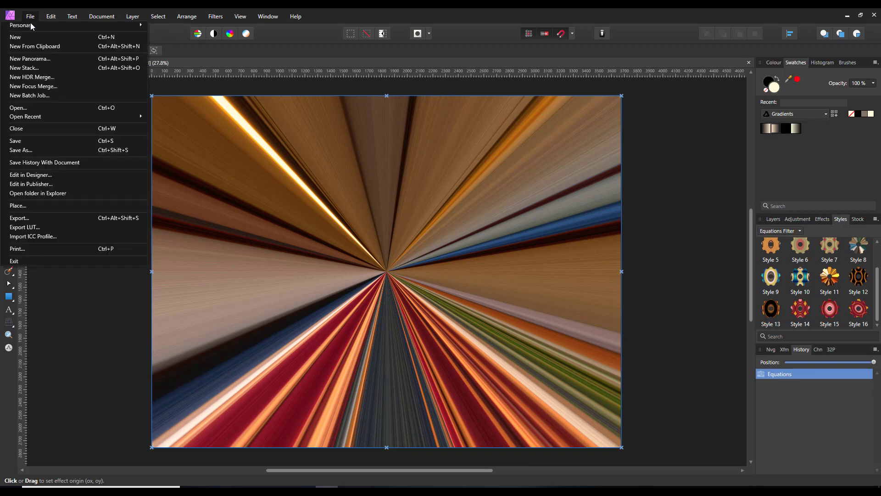
{"action": "left_click", "coordinate": [26, 218]}
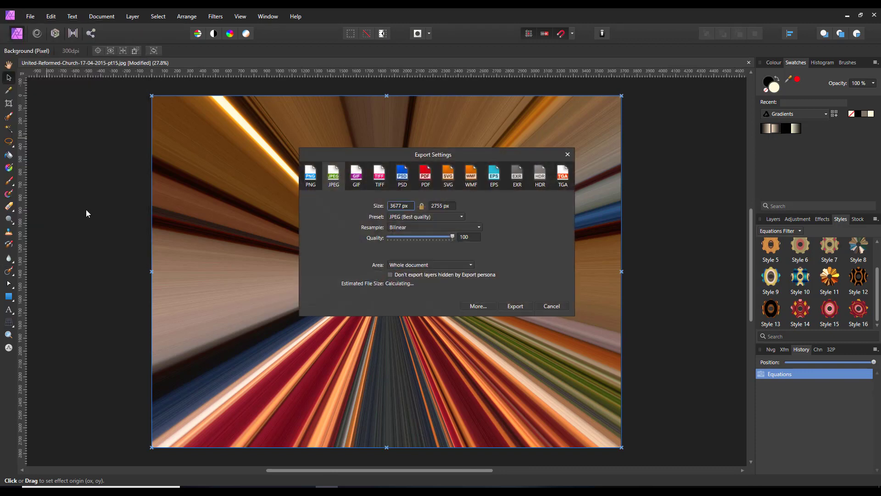
{"action": "left_click", "coordinate": [523, 307]}
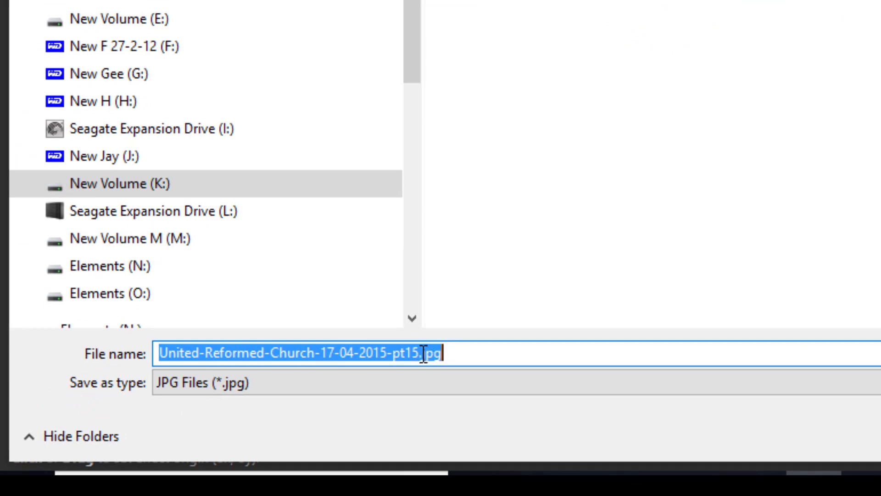
{"action": "left_click_drag", "start_coordinate": [418, 353], "coordinate": [457, 356]}
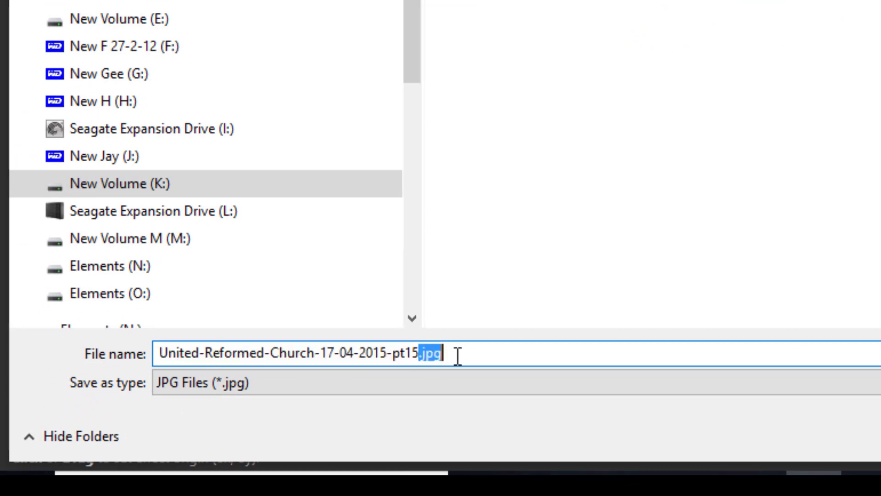
{"action": "type", "text": "-eq"}
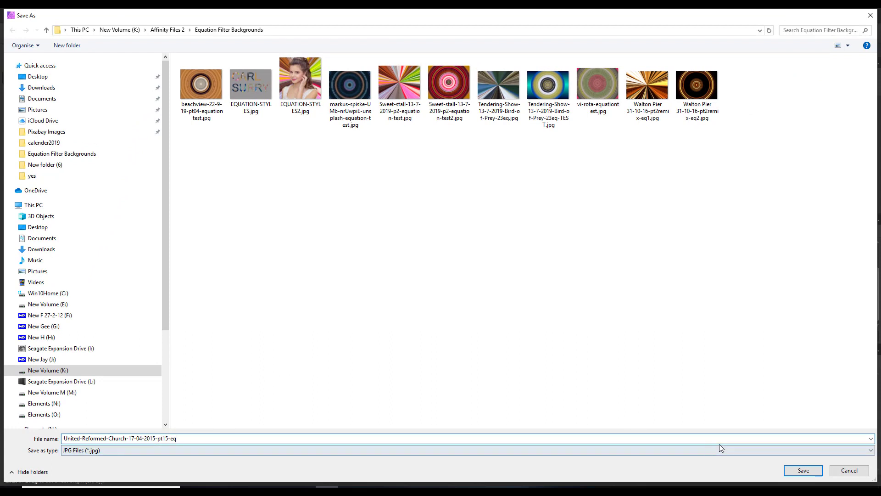
{"action": "left_click", "coordinate": [801, 472]}
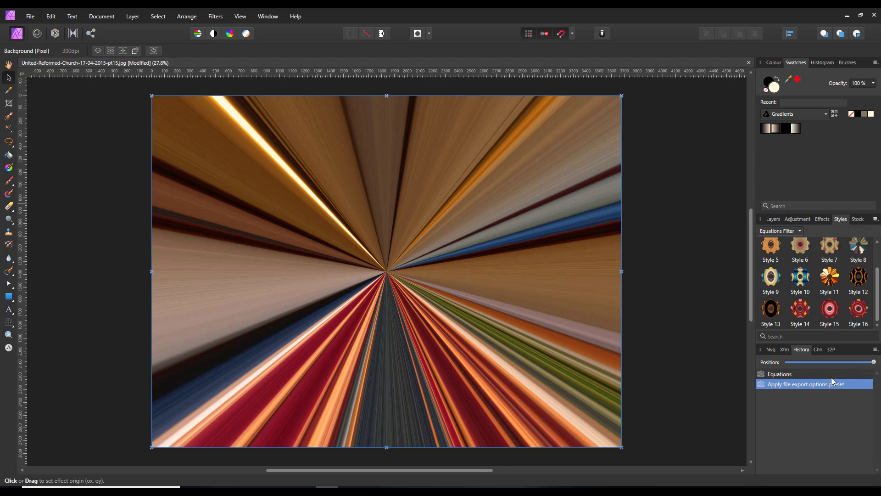
- Roll the photo's history back to the unfiltered image and start the Equations distort filter again
{"action": "left_click", "coordinate": [811, 374]}
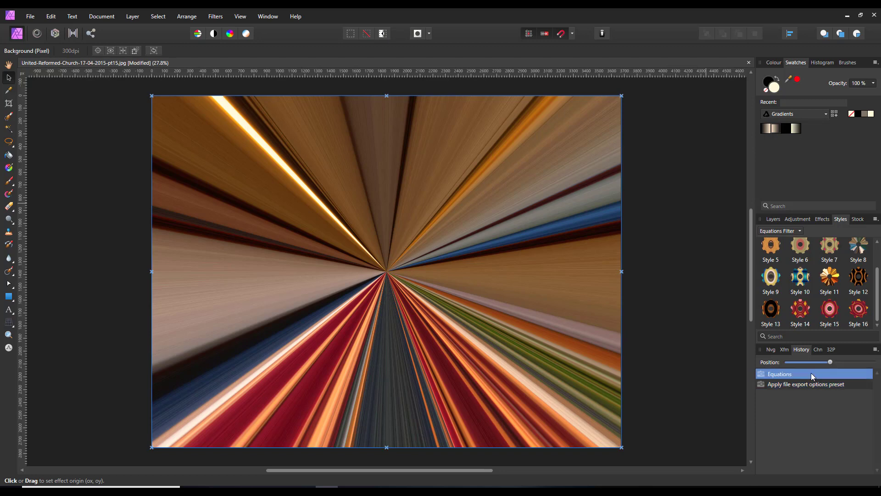
{"action": "left_click_drag", "start_coordinate": [832, 362], "coordinate": [788, 364]}
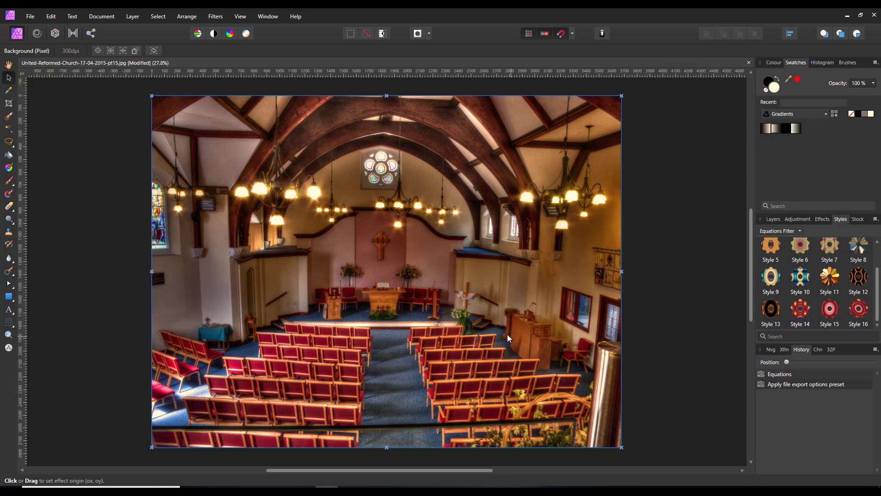
{"action": "left_click", "coordinate": [215, 16]}
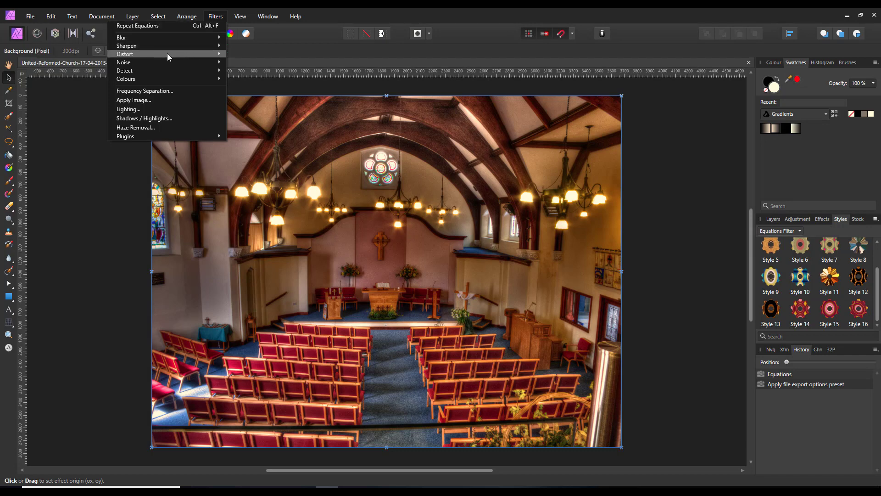
{"action": "mouse_move", "coordinate": [167, 53]}
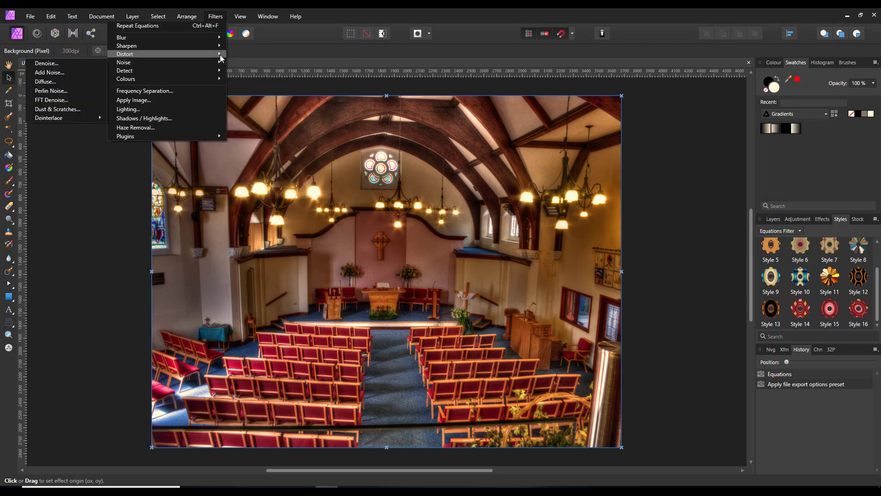
{"action": "mouse_move", "coordinate": [220, 54]}
{"action": "left_click", "coordinate": [267, 193]}
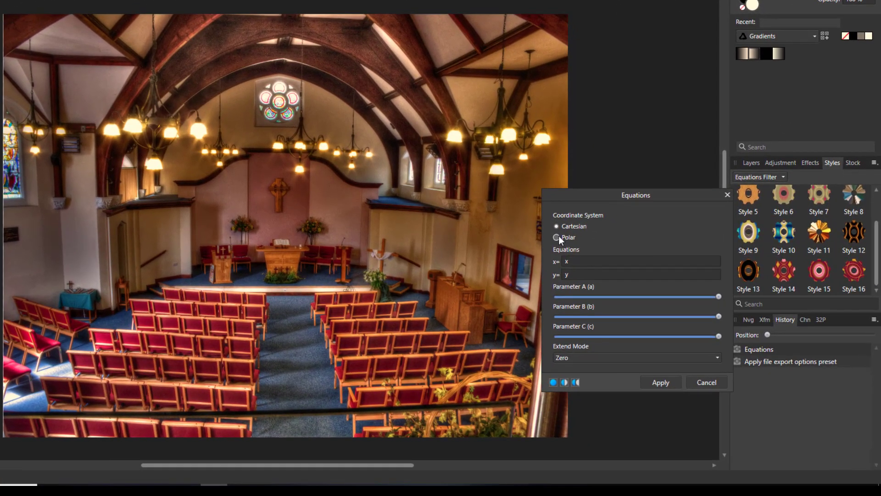
- Use polar coordinates and set the t equation to 34, leaving r as r
{"action": "left_click", "coordinate": [613, 275]}
{"action": "double_click", "coordinate": [571, 274]}
{"action": "type", "text": "3"}
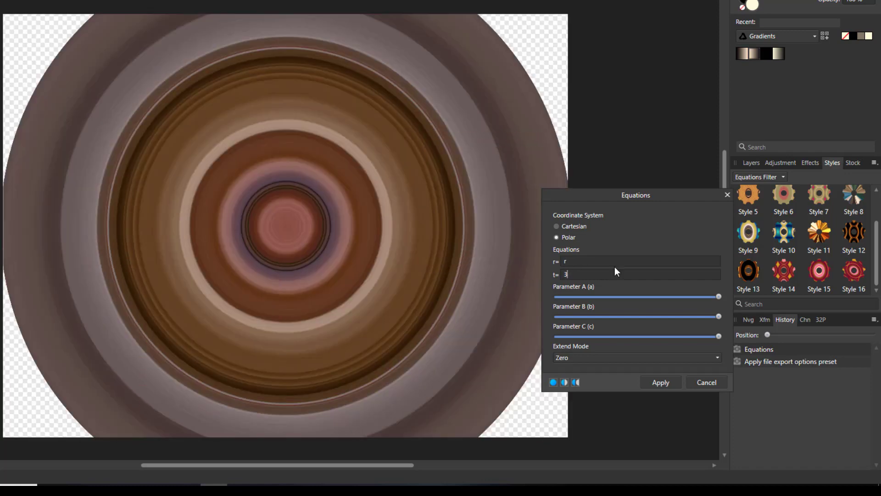
{"action": "type", "text": "4"}
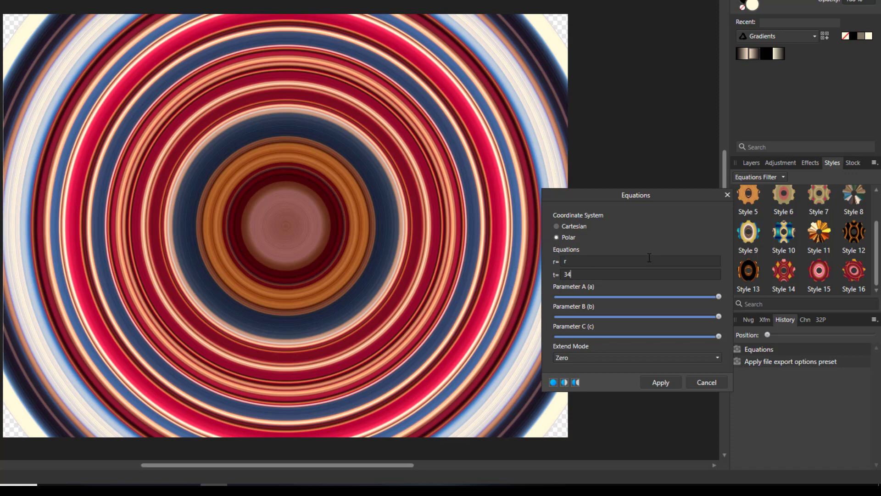
{"action": "type", "text": "6"}
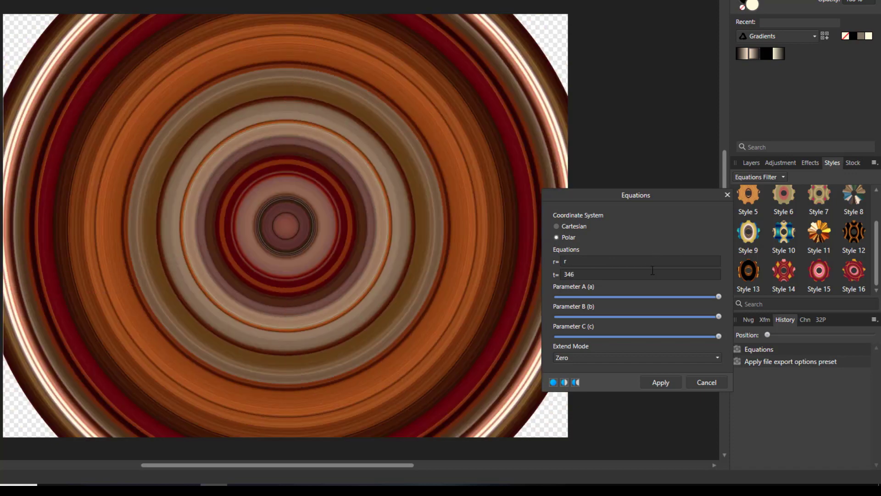
{"action": "type", "text": "7"}
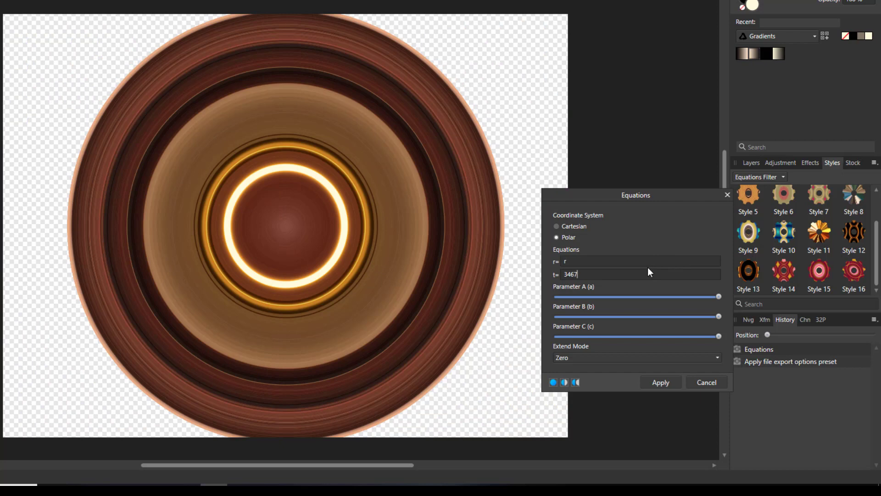
{"action": "type", "text": "9"}
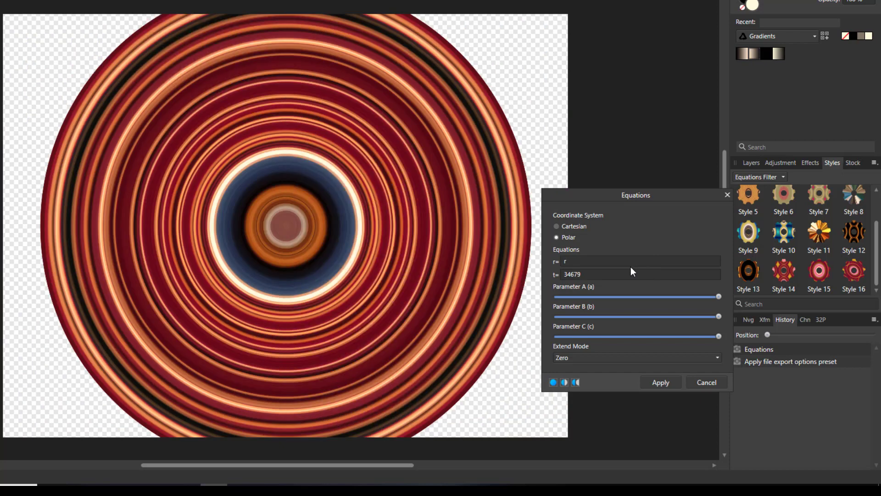
{"action": "type", "text": "0"}
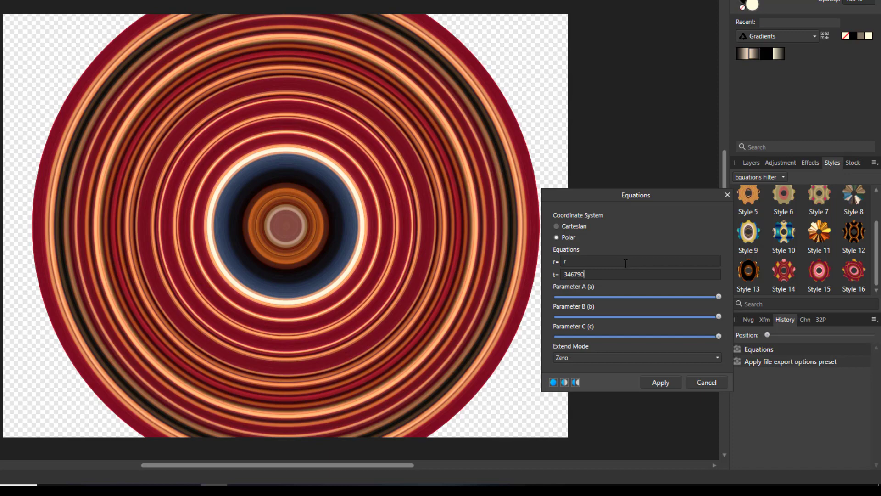
{"action": "type", "text": "1"}
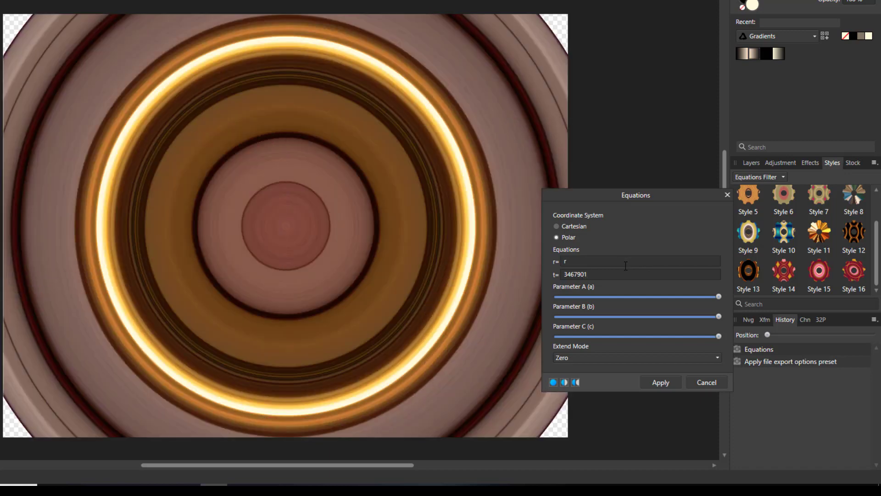
{"action": "type", "text": "1"}
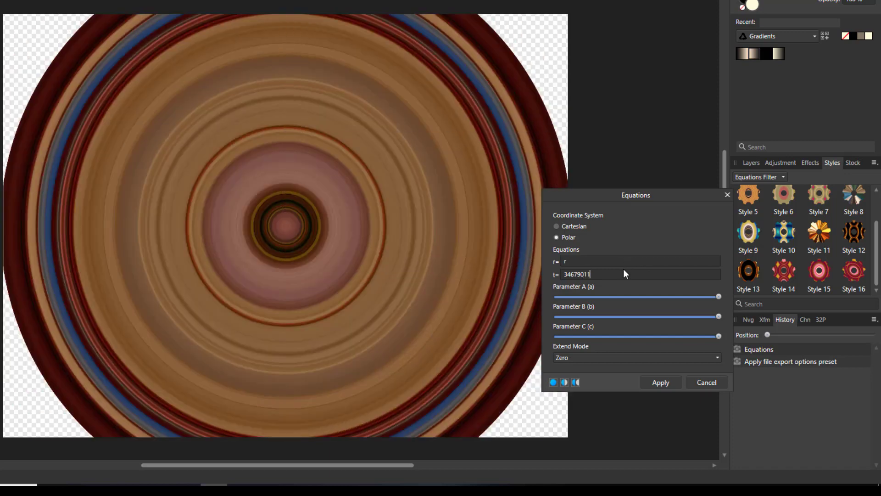
{"action": "type", "text": "111"}
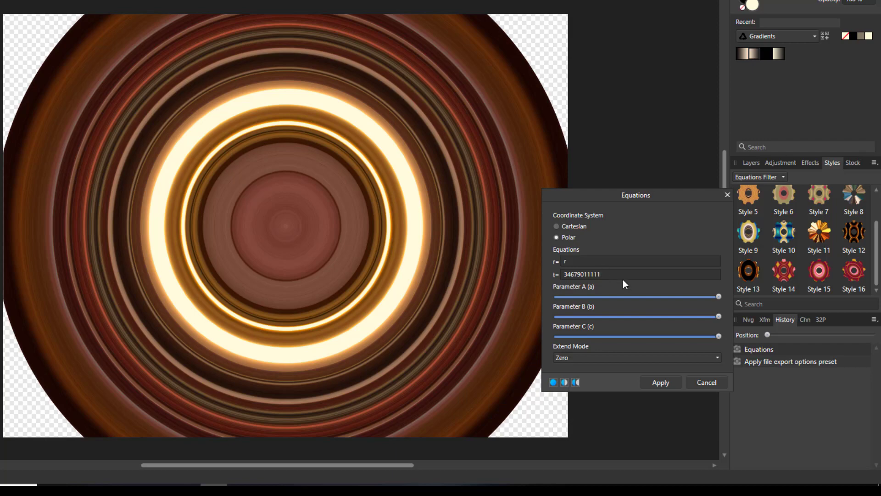
- Shorten the t equation to 34 and apply the Equations filter to the photo
{"action": "key", "text": "BackSpace"}
{"action": "key", "text": "BackSpace"}
{"action": "key", "text": "BackSpace"}
{"action": "key", "text": "BackSpace"}
{"action": "key", "text": "BackSpace"}
{"action": "key", "text": "BackSpace"}
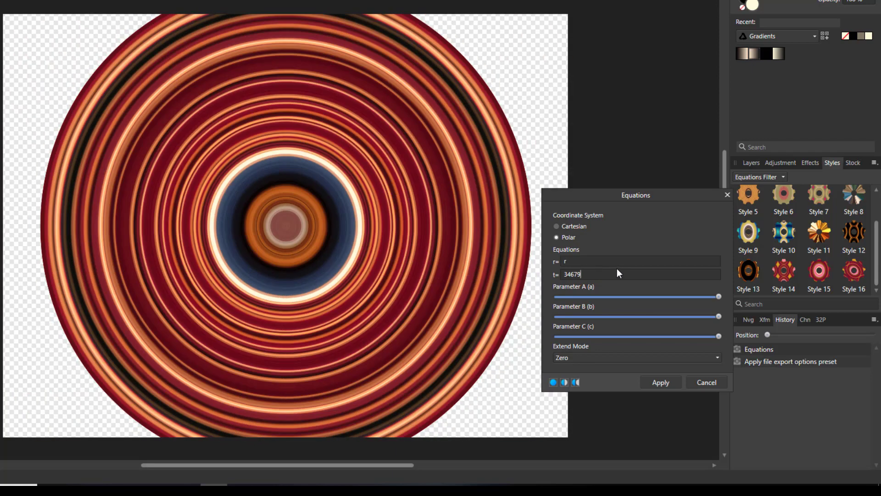
{"action": "key", "text": "BackSpace"}
{"action": "key", "text": "BackSpace"}
{"action": "key", "text": "BackSpace"}
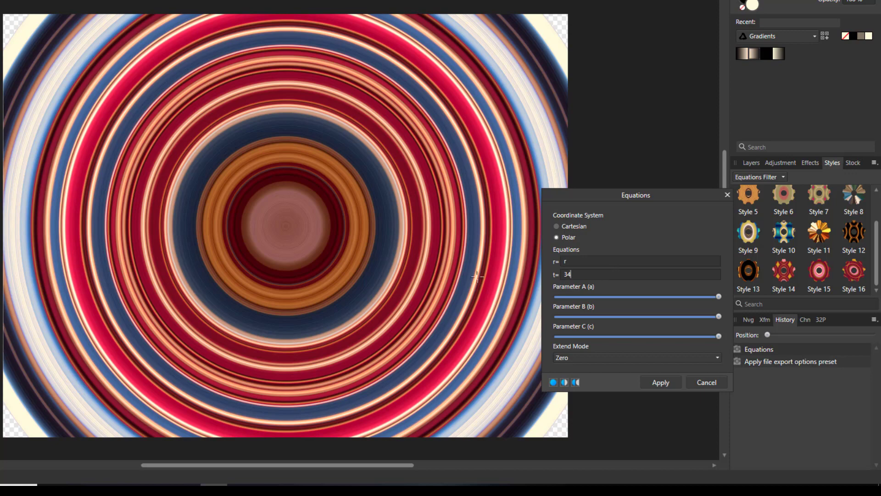
{"action": "left_click", "coordinate": [652, 383]}
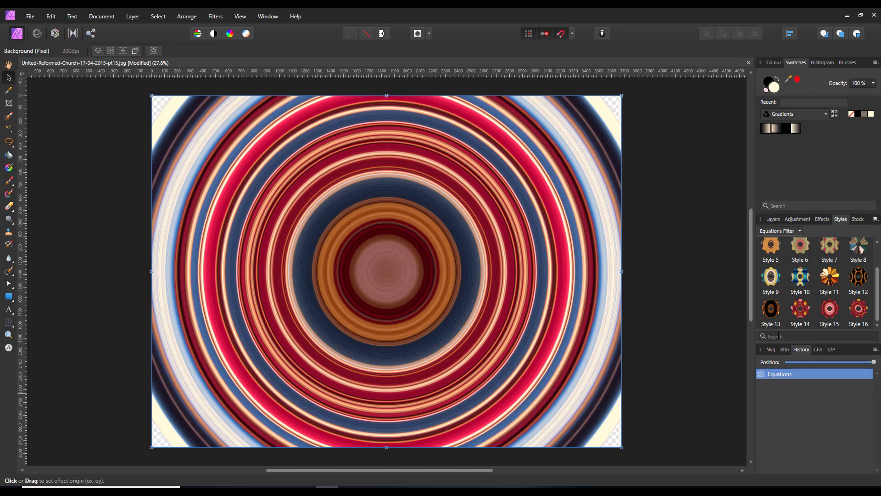
- Add a new pixel layer and place it beneath the Background layer
{"action": "left_click", "coordinate": [773, 219]}
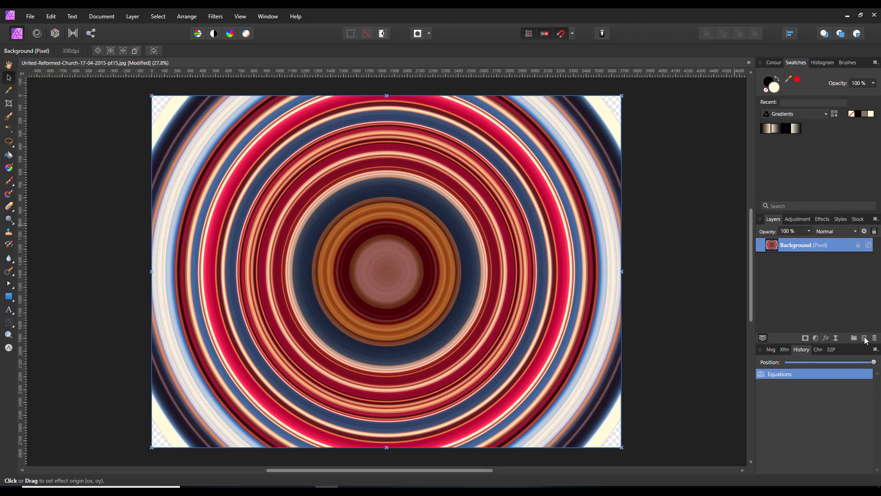
{"action": "left_click", "coordinate": [865, 338]}
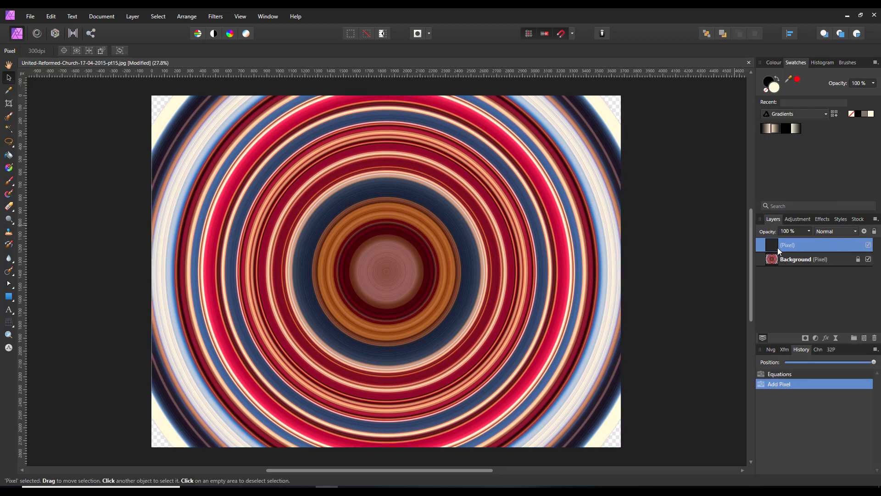
{"action": "left_click_drag", "start_coordinate": [769, 243], "coordinate": [775, 277]}
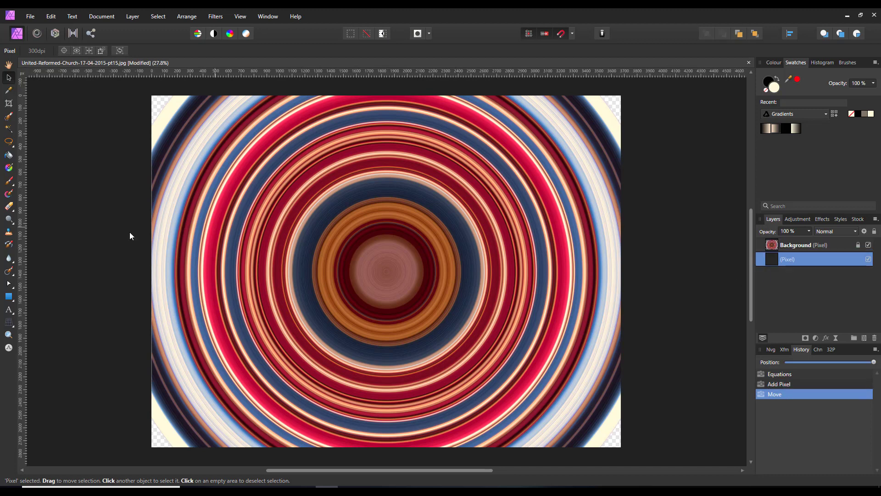
- Flood-fill the new pixel layer beneath the Background with an orange-brown sampled from the rings
{"action": "left_click", "coordinate": [9, 155]}
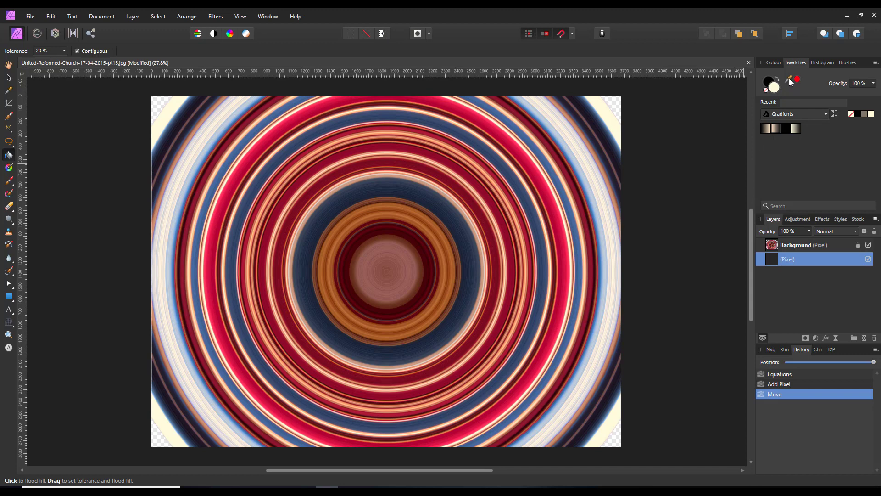
{"action": "left_click_drag", "start_coordinate": [790, 81], "coordinate": [433, 307]}
{"action": "left_click", "coordinate": [797, 80]}
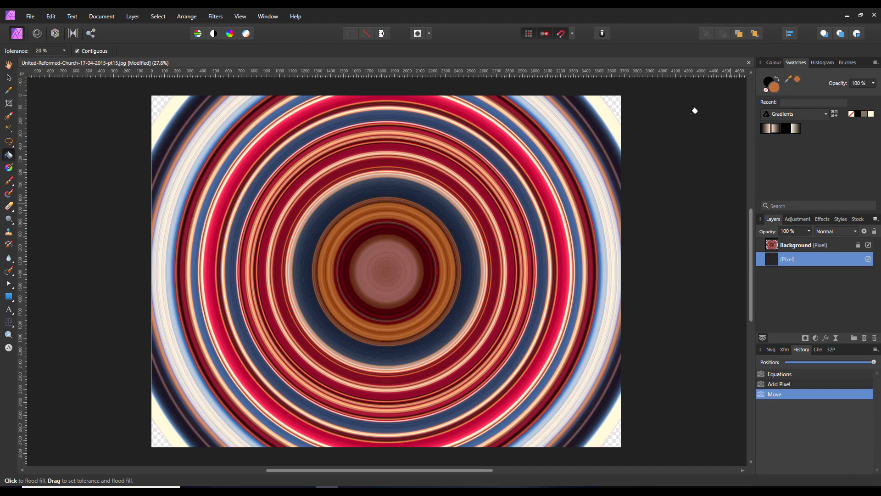
{"action": "left_click", "coordinate": [621, 100]}
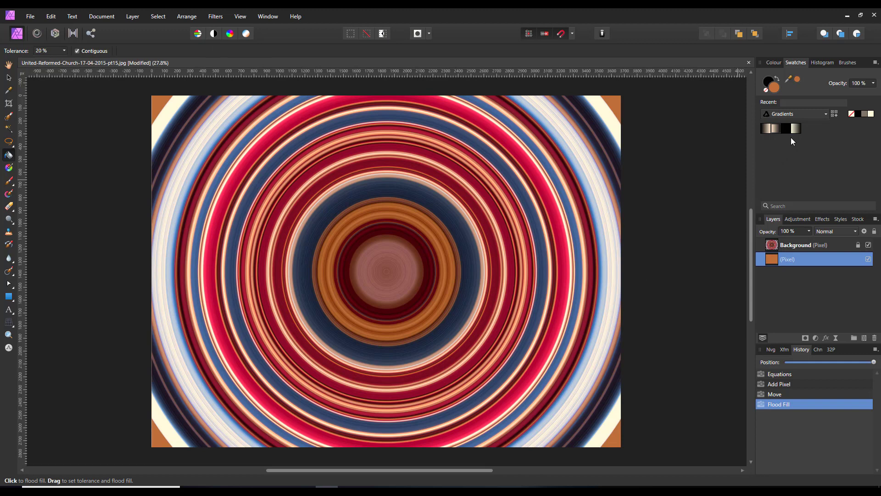
- Apply monochromatic Gaussian noise to the orange-brown pixel layer, raising the intensity above 17 %
{"action": "left_click", "coordinate": [211, 19]}
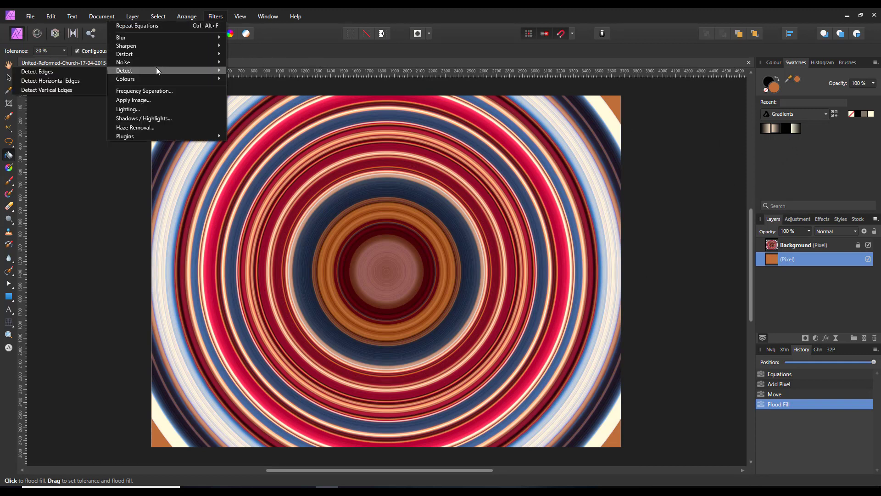
{"action": "mouse_move", "coordinate": [152, 64]}
{"action": "left_click", "coordinate": [85, 73]}
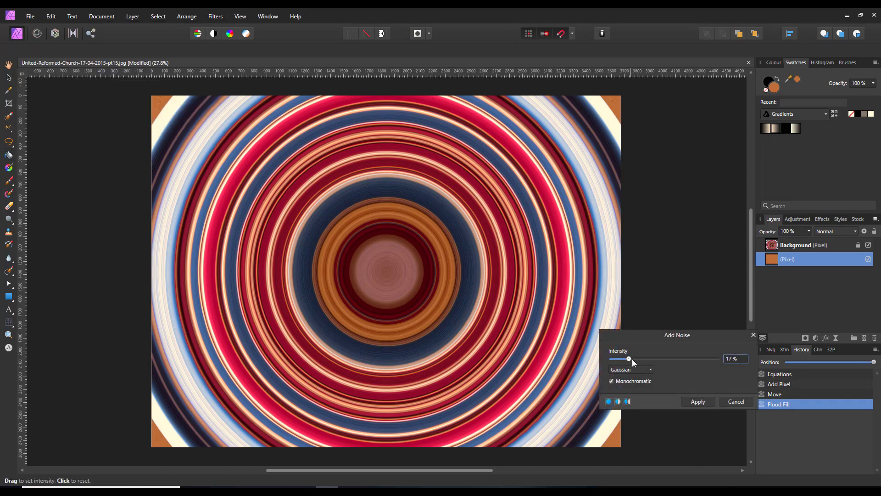
{"action": "left_click_drag", "start_coordinate": [629, 359], "coordinate": [647, 359]}
{"action": "left_click", "coordinate": [706, 401]}
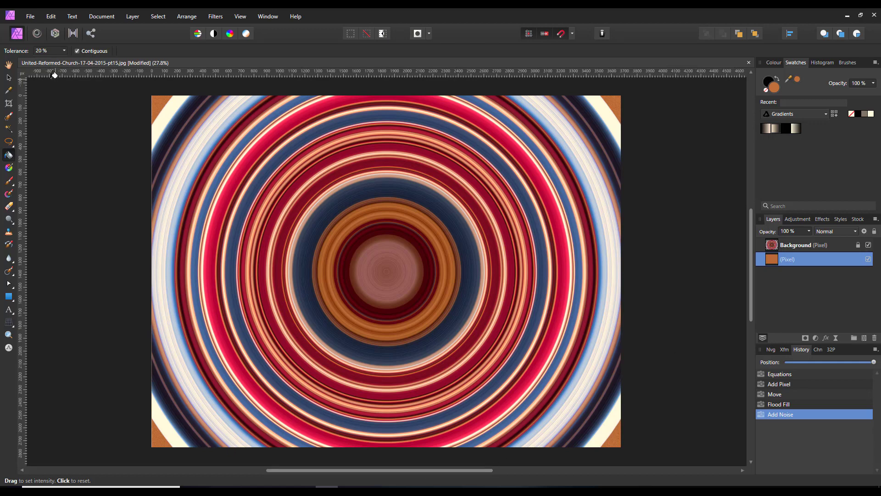
- Export the ring pattern as a best-quality JPEG named United-Reformed-Church-17-04-2015-pt15-eq2 in the Equation Filter Backgrounds folder
{"action": "left_click", "coordinate": [32, 19]}
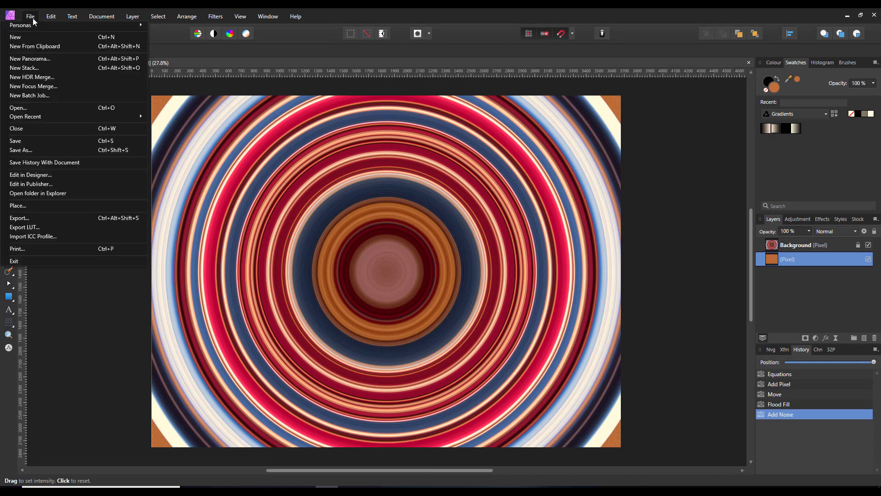
{"action": "left_click", "coordinate": [31, 216]}
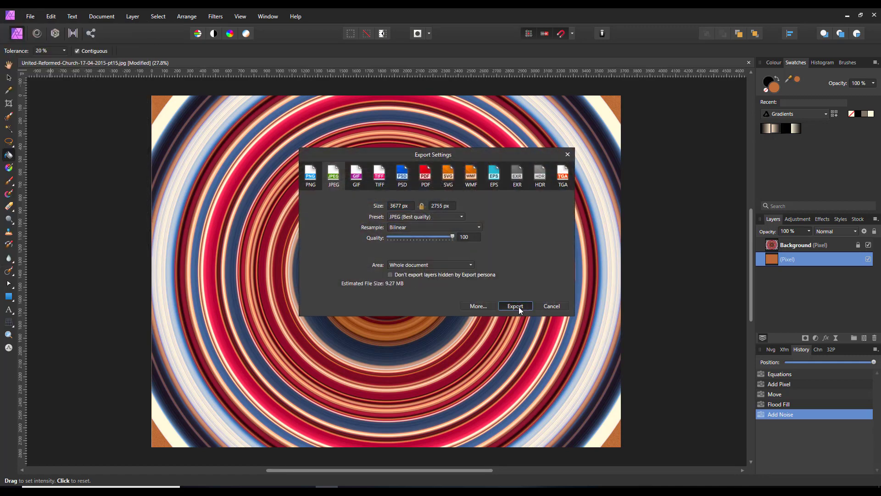
{"action": "left_click", "coordinate": [518, 306]}
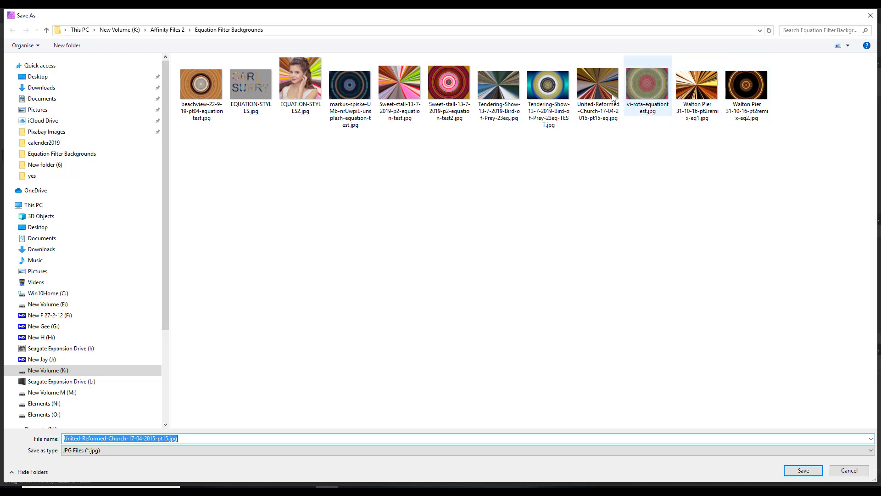
{"action": "left_click", "coordinate": [599, 99]}
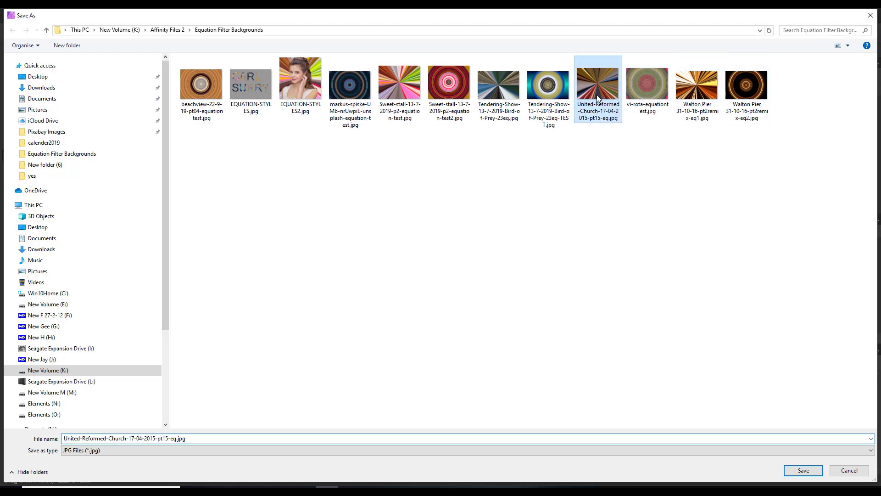
{"action": "left_click", "coordinate": [177, 438]}
{"action": "left_click_drag", "start_coordinate": [177, 438], "coordinate": [196, 440]}
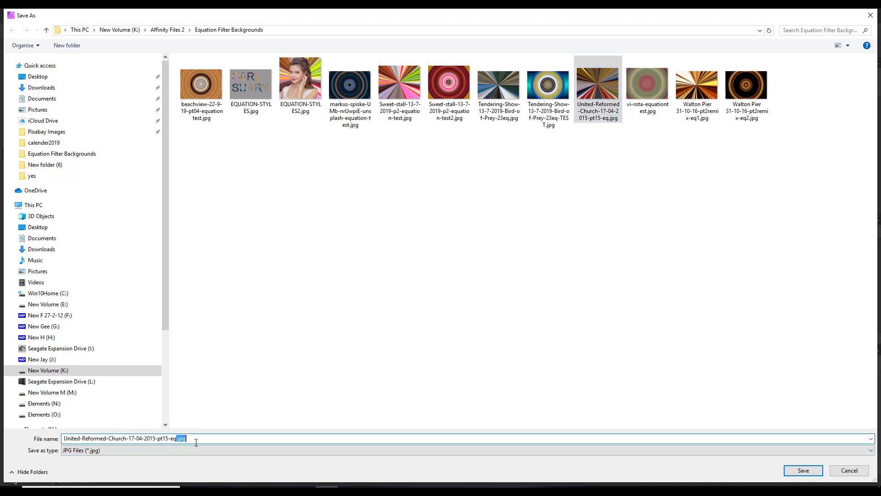
{"action": "type", "text": "2"}
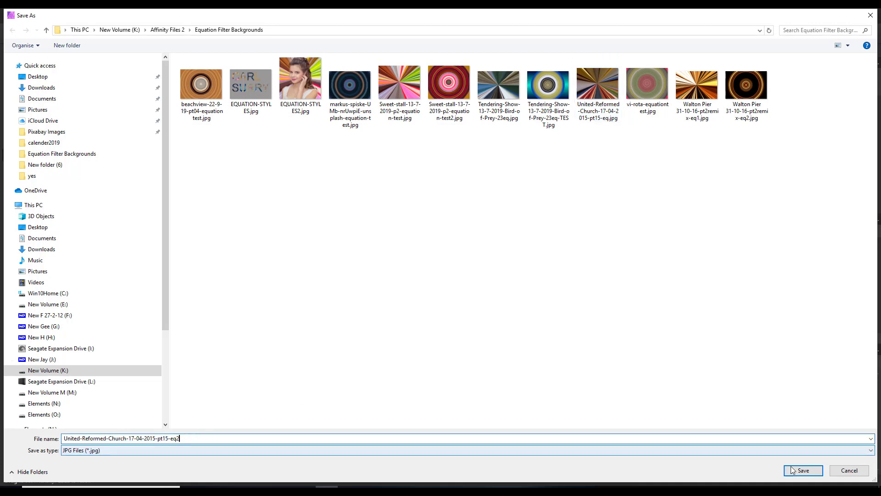
{"action": "left_click", "coordinate": [808, 473]}
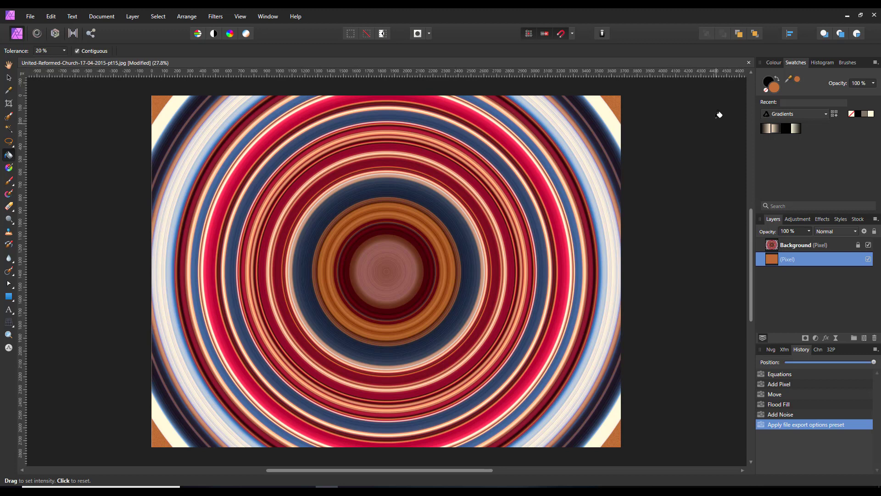
- Close the church document without saving its changes and look through the Equations Filter styles
{"action": "left_click", "coordinate": [749, 63]}
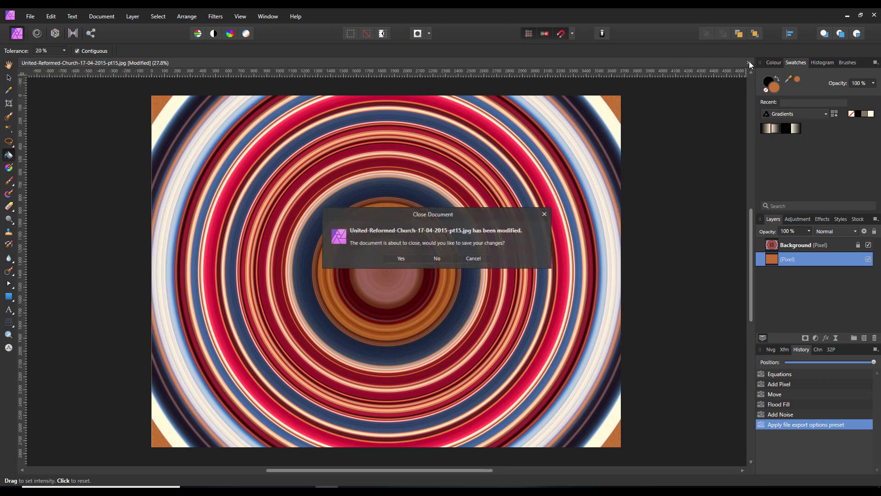
{"action": "left_click", "coordinate": [442, 258]}
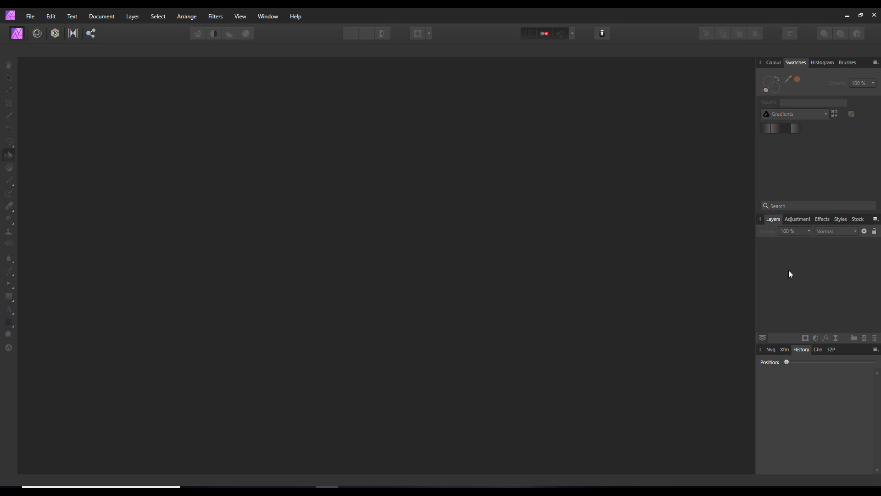
{"action": "left_click", "coordinate": [847, 219]}
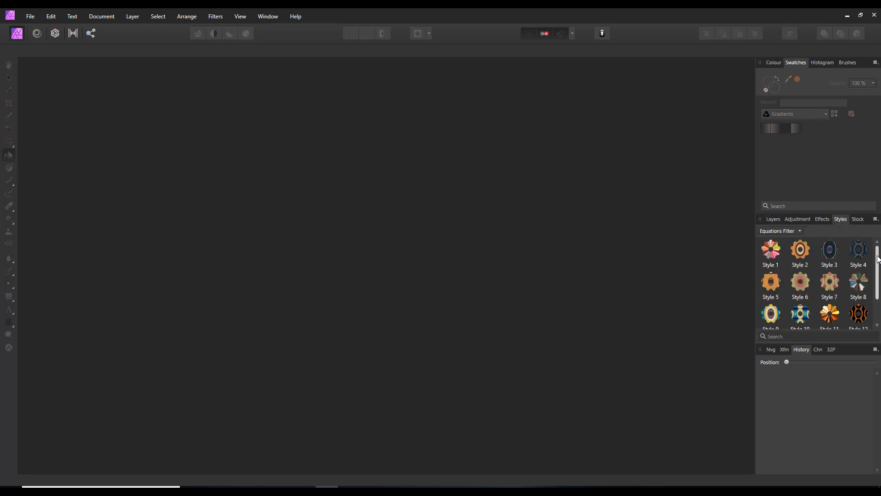
{"action": "scroll", "coordinate": [878, 301], "scroll_direction": "down", "scroll_amount": 1}
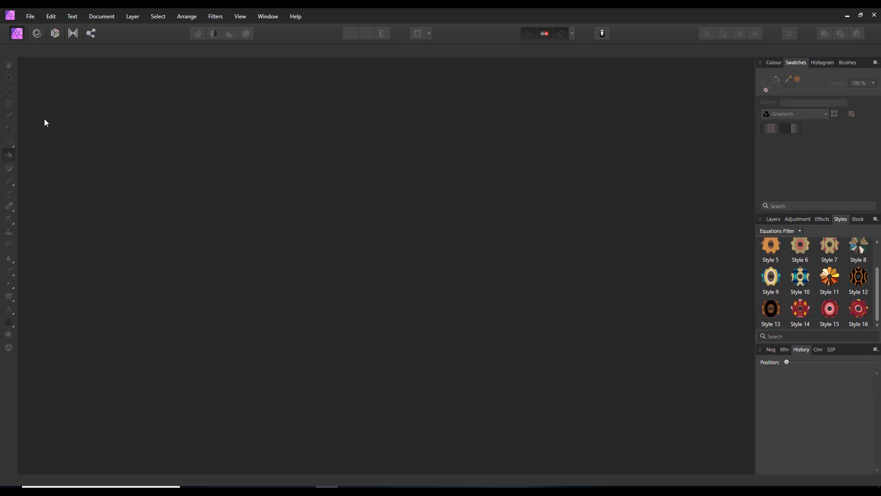
- Create a 210 × 210 mm print document with a transparent background and draw a rectangle covering the whole page
{"action": "left_click", "coordinate": [30, 17]}
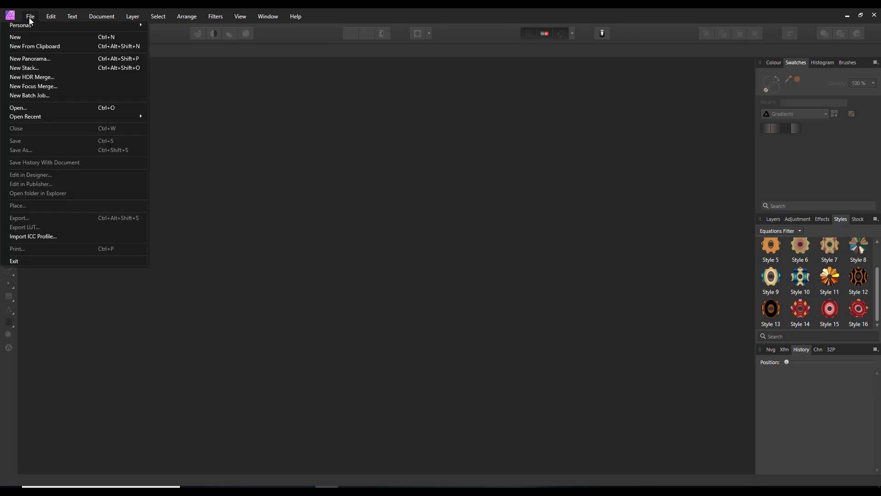
{"action": "left_click", "coordinate": [15, 38]}
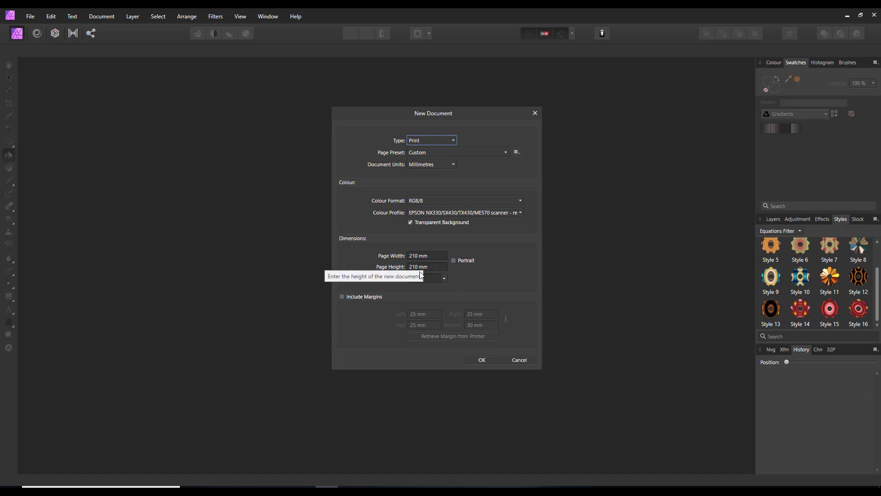
{"action": "left_click", "coordinate": [482, 360]}
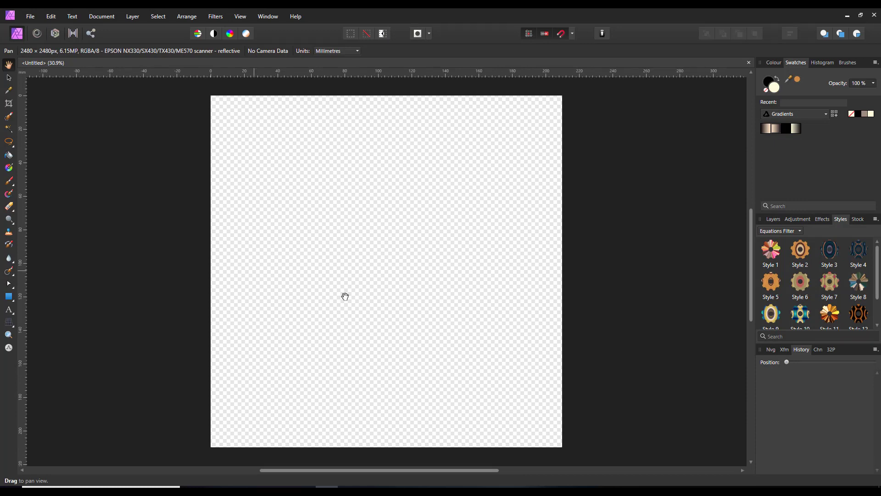
{"action": "left_click", "coordinate": [8, 296]}
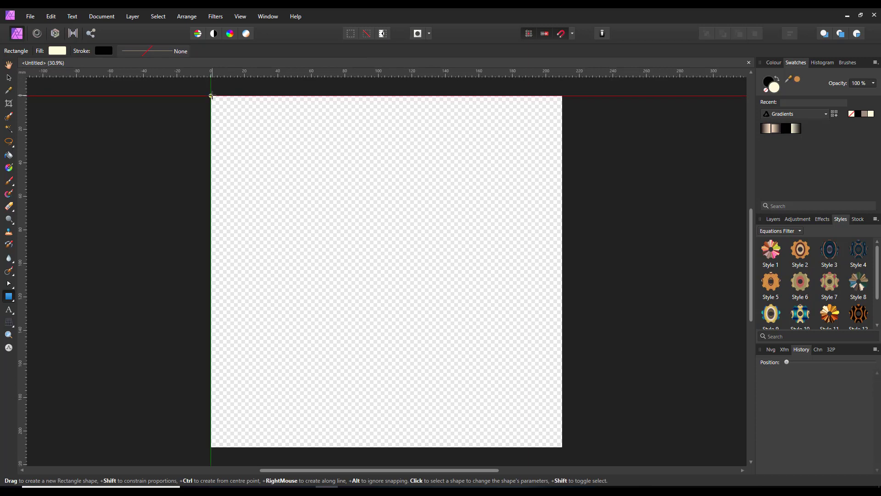
{"action": "left_click_drag", "start_coordinate": [211, 96], "coordinate": [562, 448]}
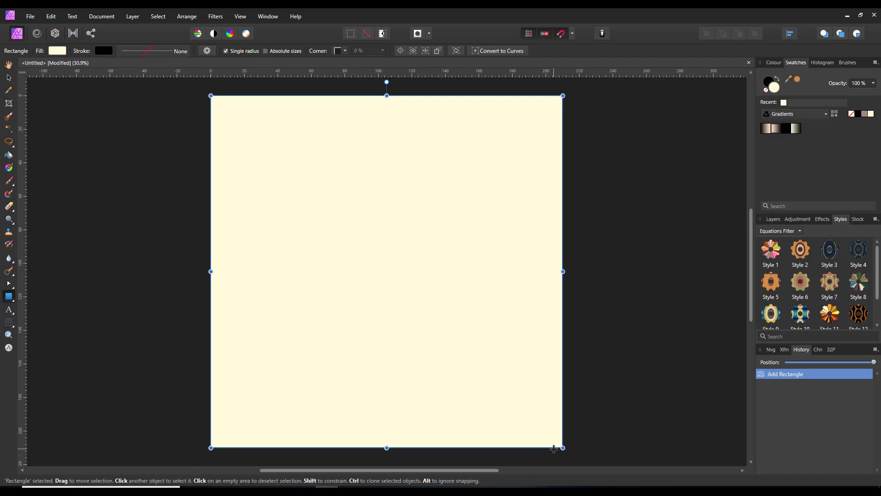
- Give the square a bitmap fill from United-Reformed-Church-17-04-2015-pt15-eq.jpg and stretch it vertically to the square's upper edge
{"action": "left_click", "coordinate": [9, 169]}
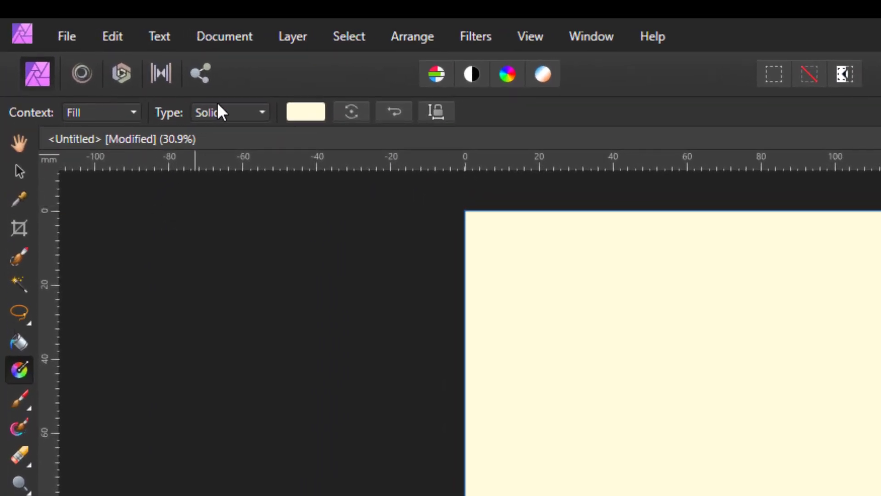
{"action": "left_click", "coordinate": [262, 112]}
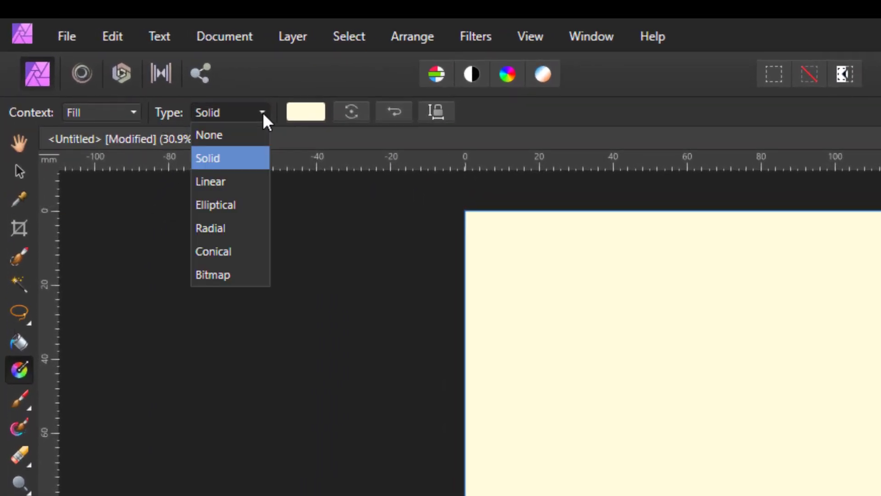
{"action": "left_click", "coordinate": [222, 277]}
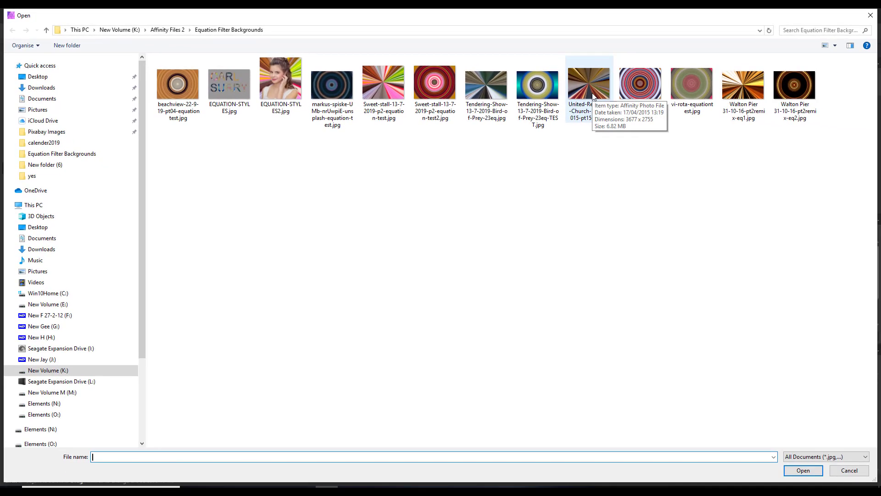
{"action": "left_click", "coordinate": [593, 96]}
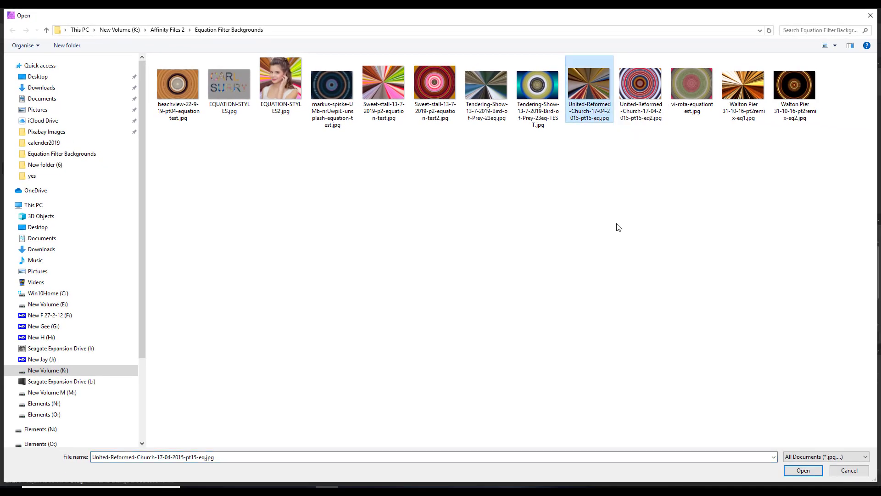
{"action": "left_click", "coordinate": [804, 469]}
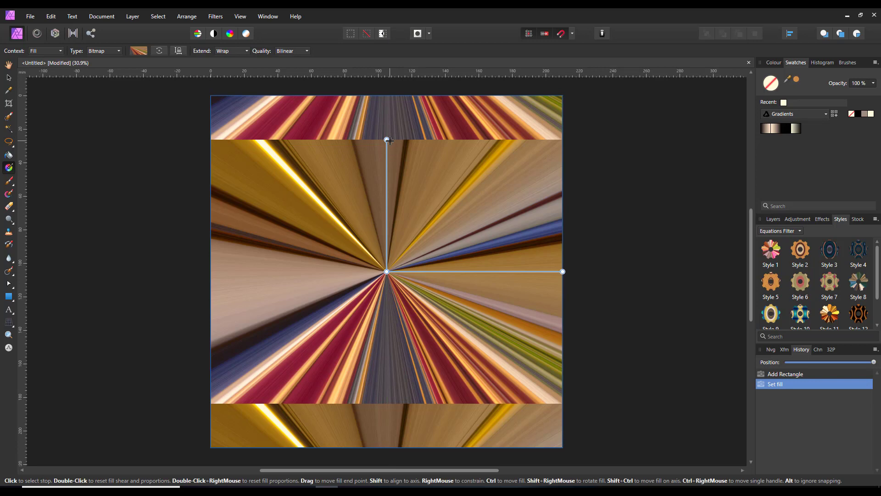
{"action": "left_click_drag", "start_coordinate": [385, 137], "coordinate": [386, 96]}
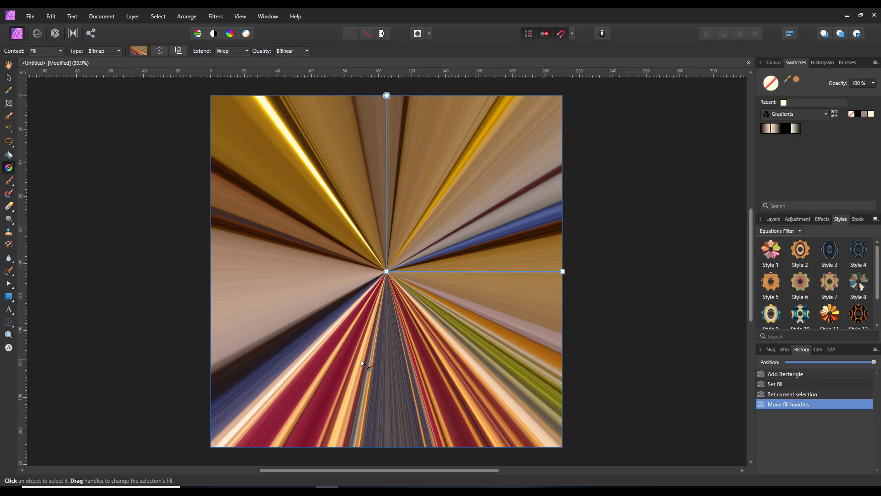
- Create a style from the starburst-filled square and locate it at the end of the Equations Filter category
{"action": "right_click", "coordinate": [452, 325]}
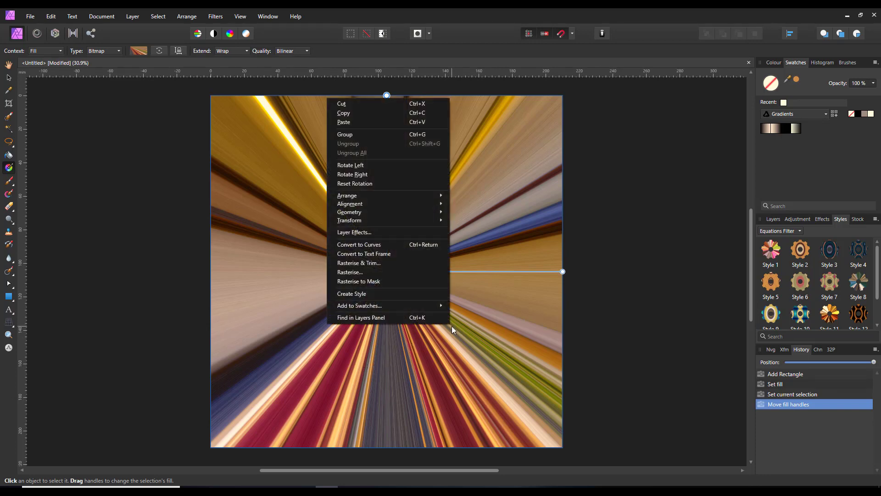
{"action": "left_click", "coordinate": [368, 295]}
{"action": "left_click", "coordinate": [877, 294]}
{"action": "scroll", "coordinate": [877, 289], "scroll_direction": "down", "scroll_amount": 3}
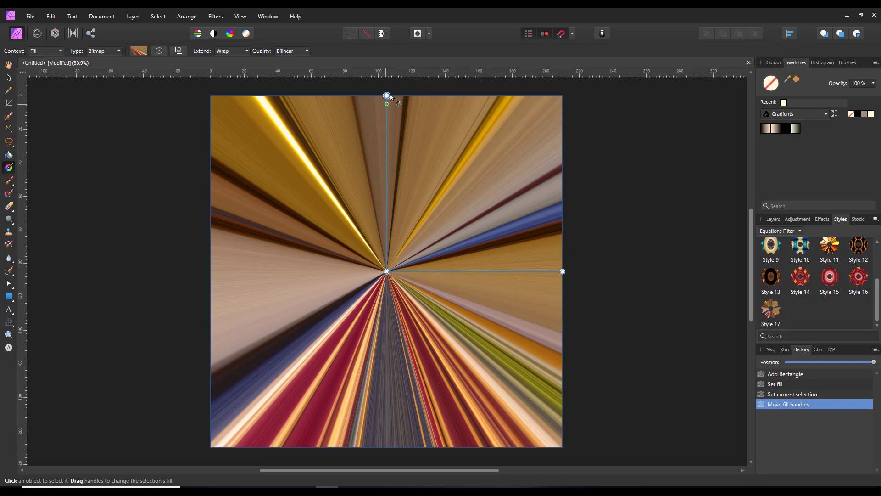
- Rotate the square's bitmap fill diagonally so it tiles, and replace its image with United-Reformed-Church-17-04-2015-pt15-eq2.jpg
{"action": "left_click_drag", "start_coordinate": [387, 96], "coordinate": [309, 186]}
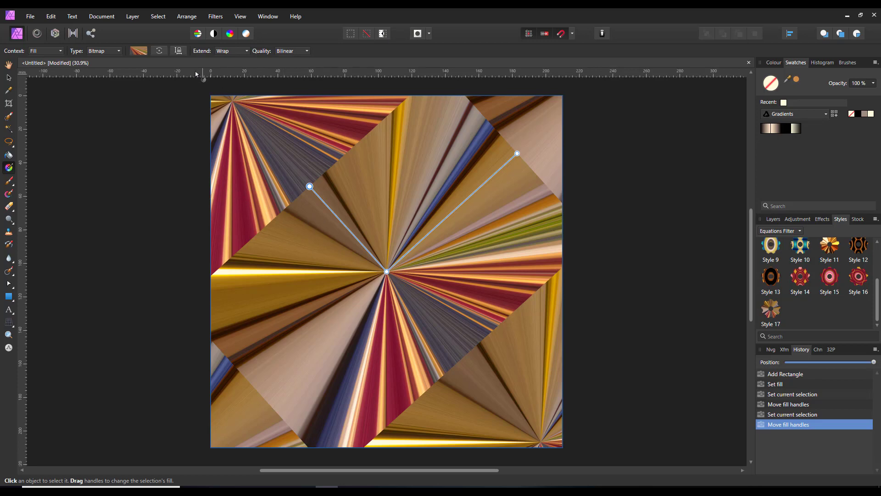
{"action": "left_click", "coordinate": [119, 51]}
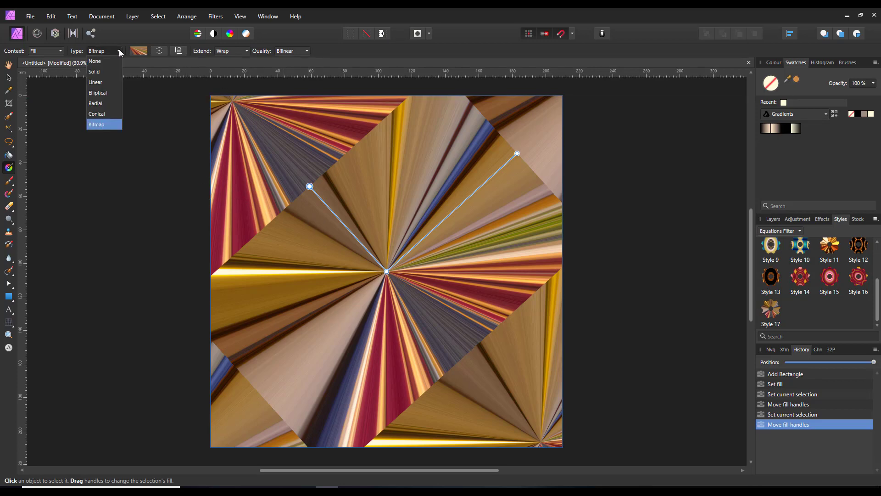
{"action": "left_click", "coordinate": [98, 125]}
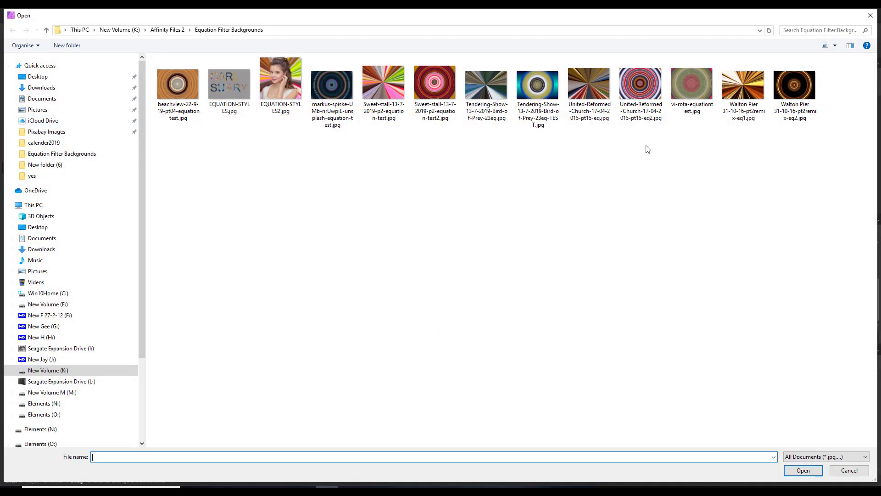
{"action": "left_click", "coordinate": [640, 87]}
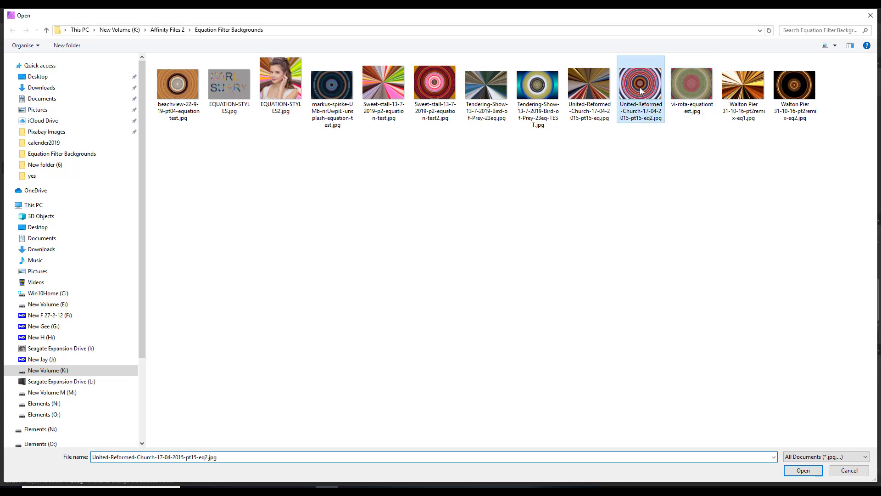
{"action": "left_click", "coordinate": [808, 473]}
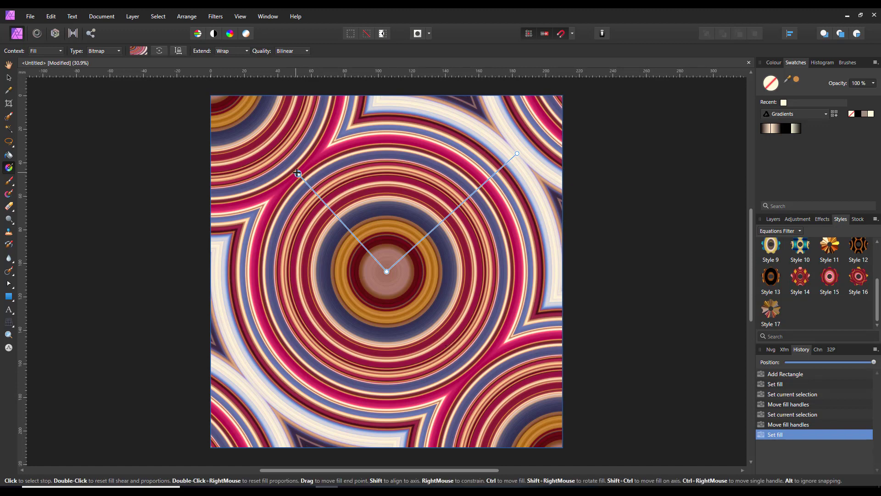
- Shorten both arms of the square's diagonal bitmap fill so their ends sit symmetrically about the centre, and create a style from the square
{"action": "mouse_move", "coordinate": [298, 174]}
{"action": "left_mouse_down"}
{"action": "mouse_move", "coordinate": [305, 186]}
{"action": "mouse_move", "coordinate": [308, 176]}
{"action": "left_mouse_up"}
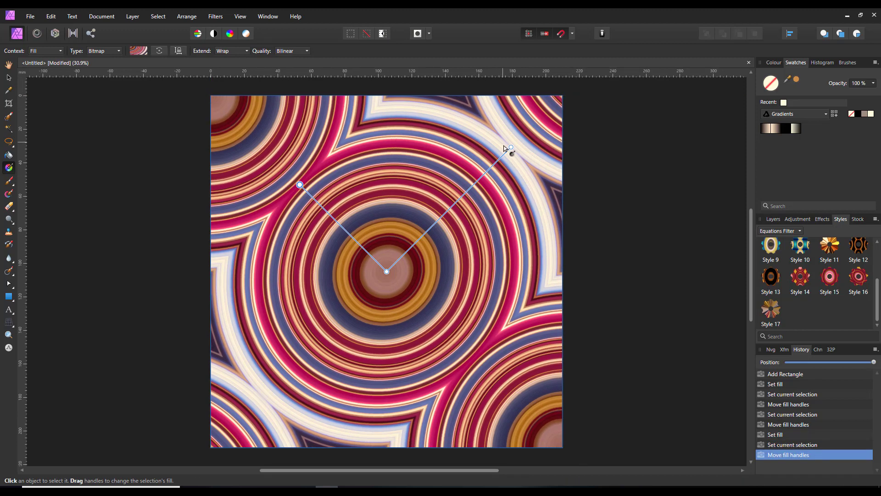
{"action": "left_click_drag", "start_coordinate": [511, 146], "coordinate": [474, 184]}
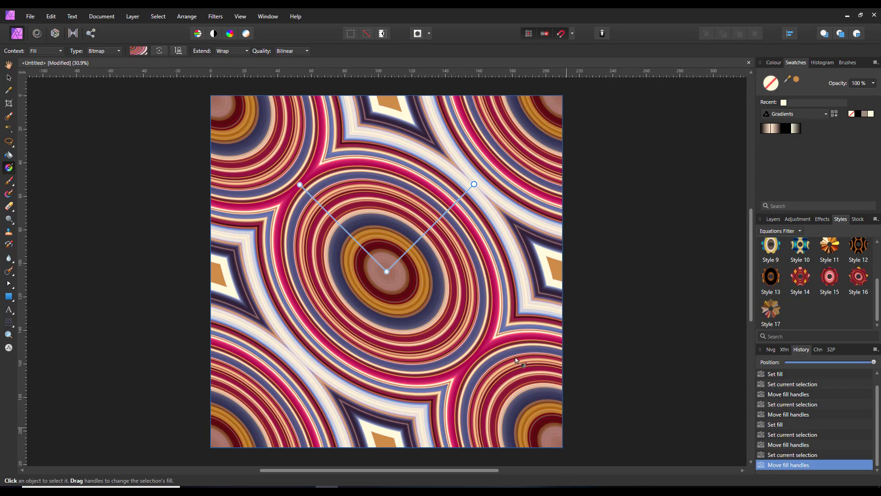
{"action": "right_click", "coordinate": [500, 306]}
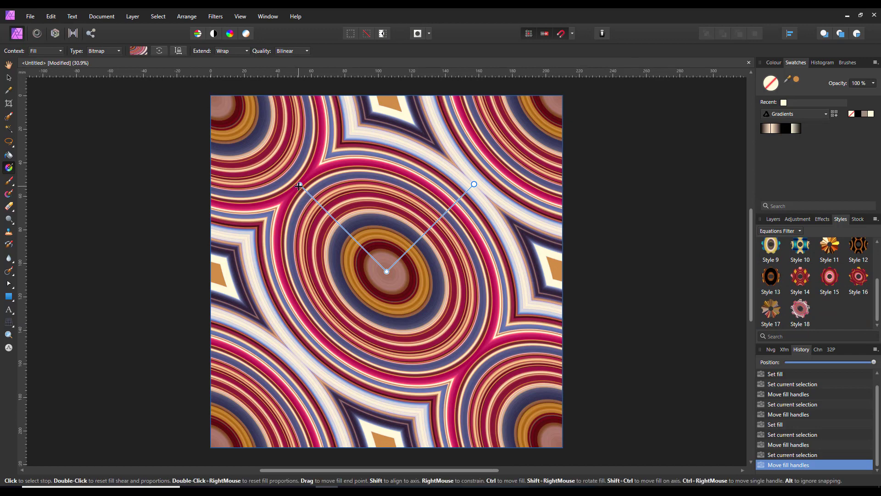
- Stretch the bitmap fill vertically to the square's upper edge and horizontally to its right edge, create a style from it, and check the Equations Filter category
{"action": "left_click_drag", "start_coordinate": [307, 179], "coordinate": [387, 95]}
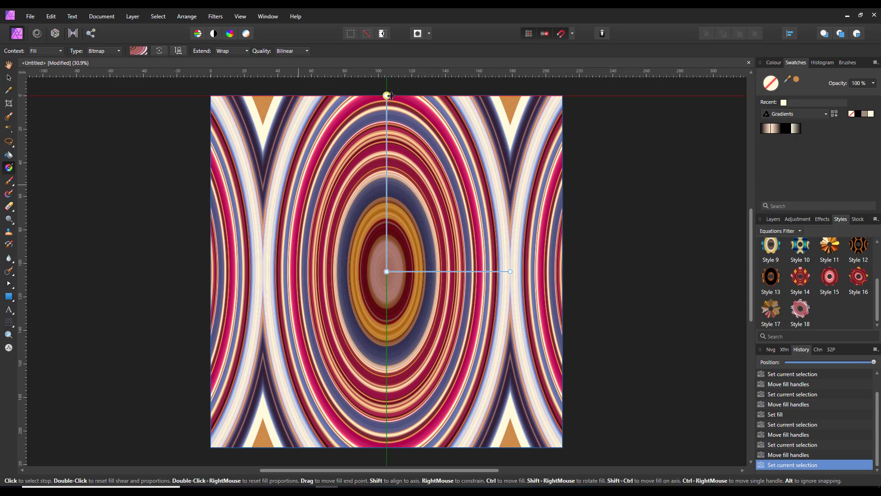
{"action": "left_click_drag", "start_coordinate": [510, 272], "coordinate": [563, 271]}
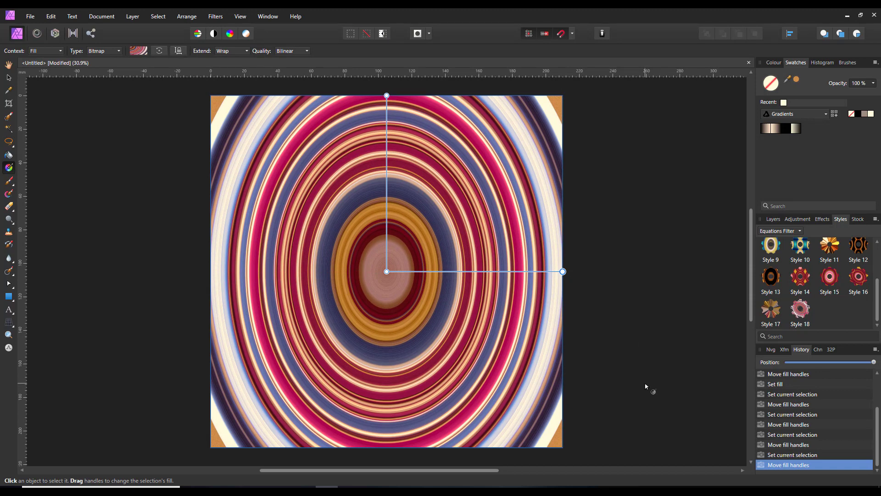
{"action": "right_click", "coordinate": [443, 335]}
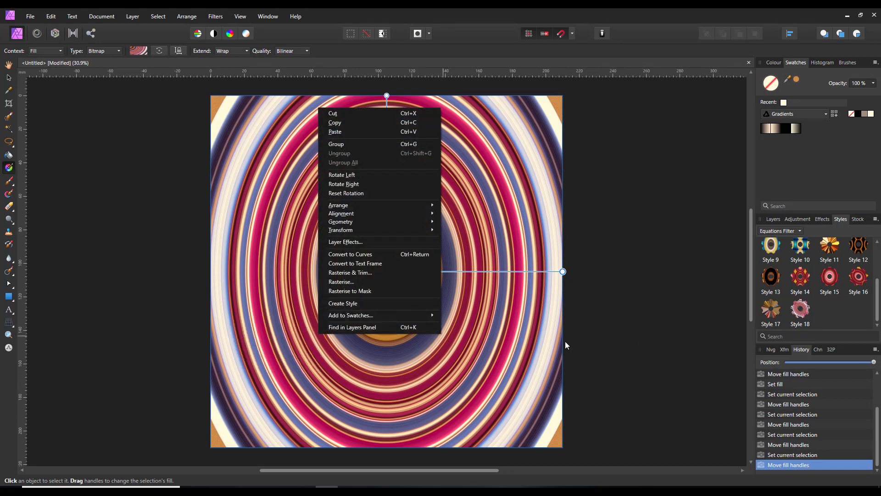
{"action": "scroll", "coordinate": [847, 321], "scroll_direction": "up", "scroll_amount": 3}
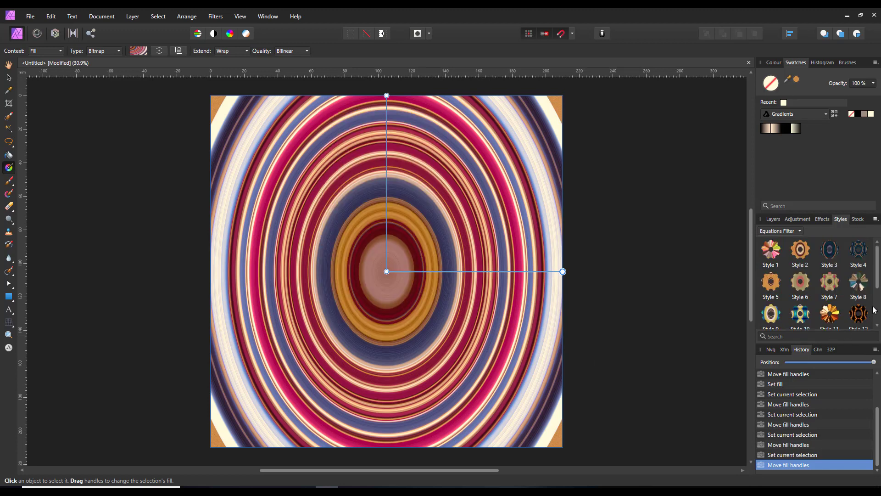
{"action": "scroll", "coordinate": [878, 277], "scroll_direction": "down", "scroll_amount": 3}
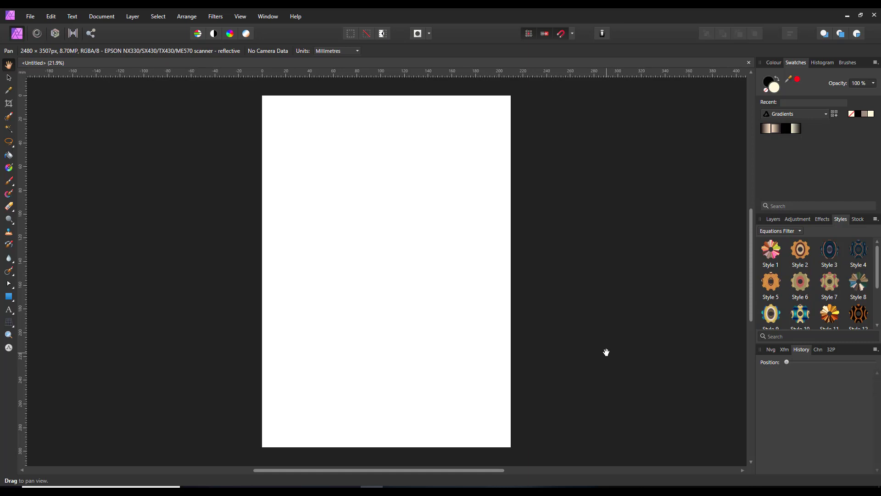
- Draw a large heart shape across the upper half of the blank portrait page with the Heart Tool
{"action": "left_click", "coordinate": [12, 298]}
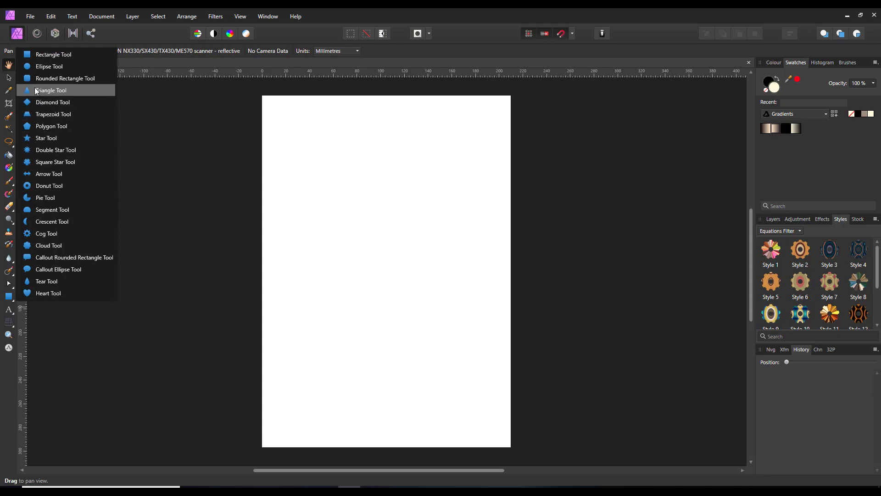
{"action": "left_click", "coordinate": [54, 294]}
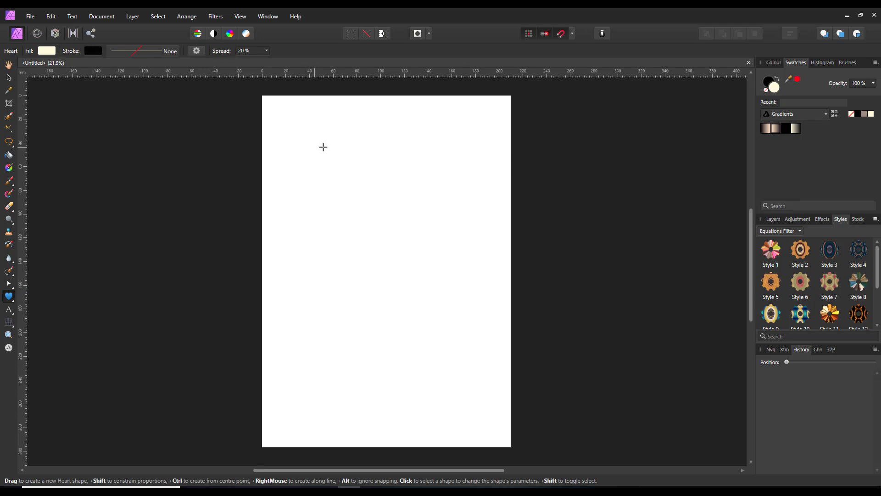
{"action": "left_click_drag", "start_coordinate": [310, 132], "coordinate": [457, 295]}
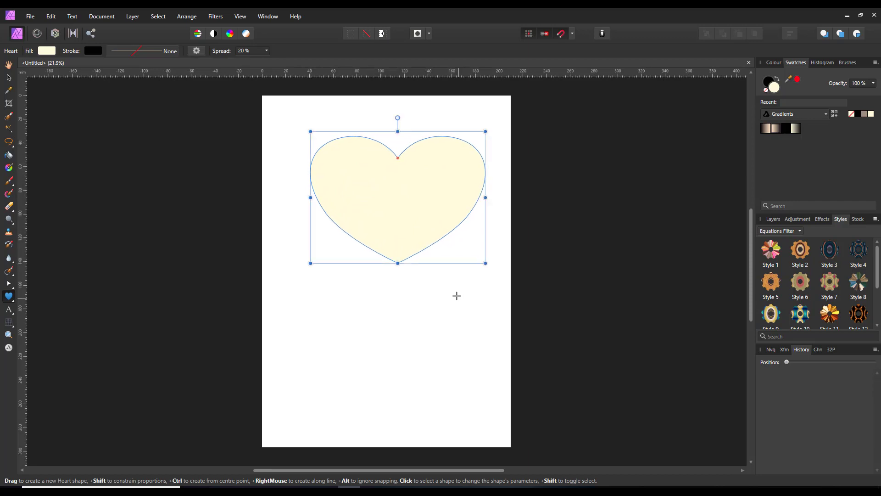
- Add large artistic text with a first name below the heart
{"action": "left_click", "coordinate": [8, 309]}
{"action": "left_click_drag", "start_coordinate": [285, 320], "coordinate": [337, 394]}
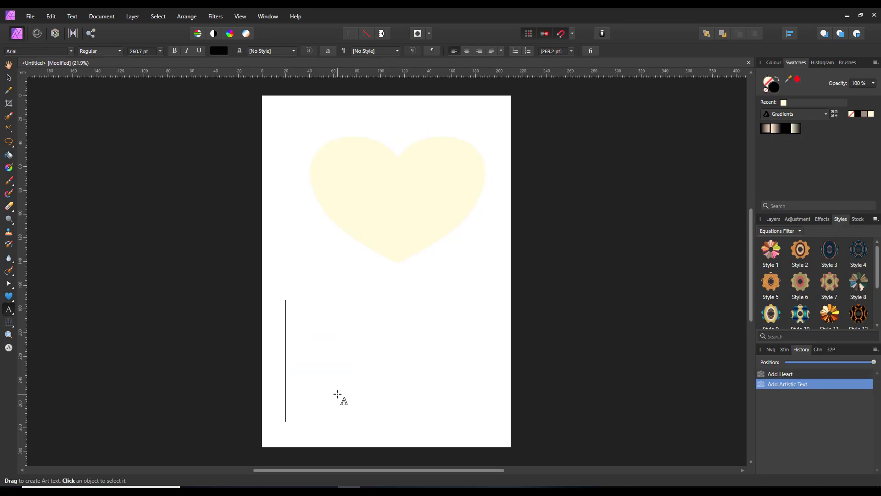
{"action": "type", "text": "C"}
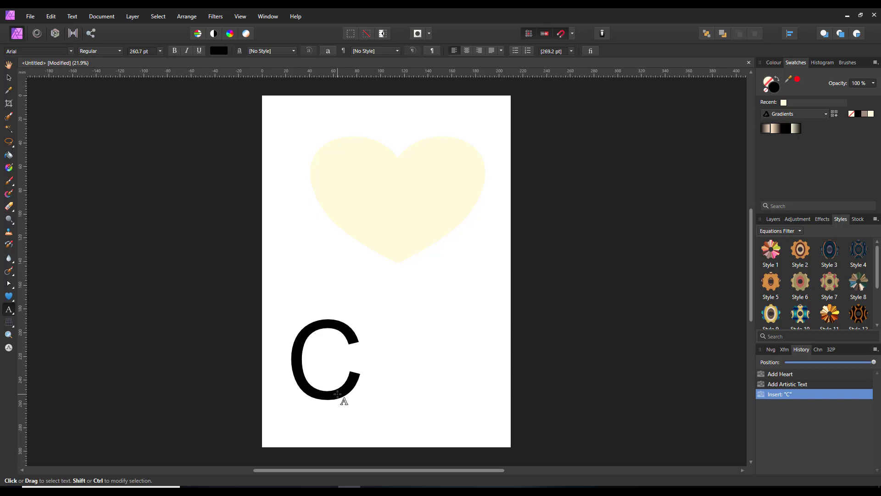
{"action": "type", "text": "arl"}
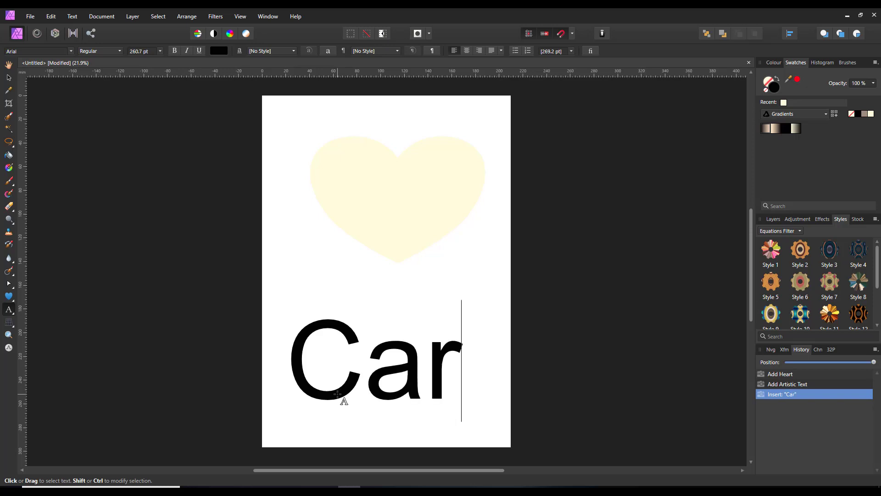
{"action": "key", "text": "Escape"}
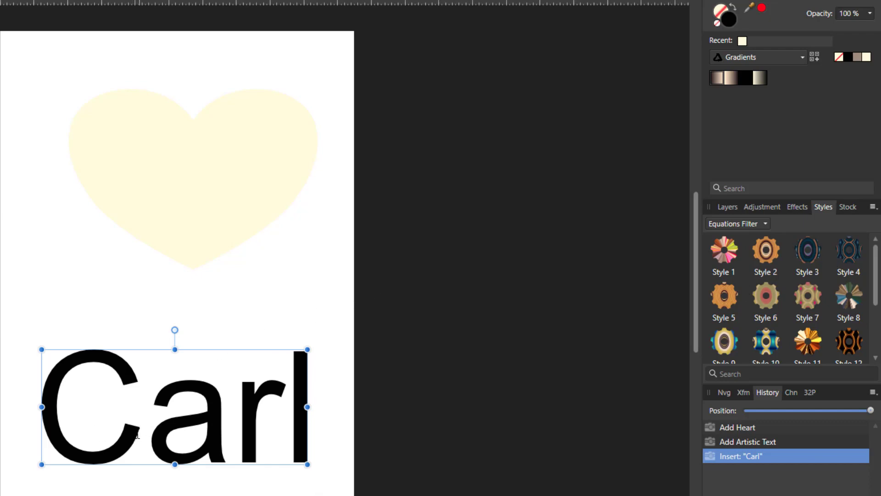
- Apply Style 20 from the Equations Filter category to the name's first letter and Style 17 to its second letter
{"action": "left_click_drag", "start_coordinate": [143, 434], "coordinate": [37, 432]}
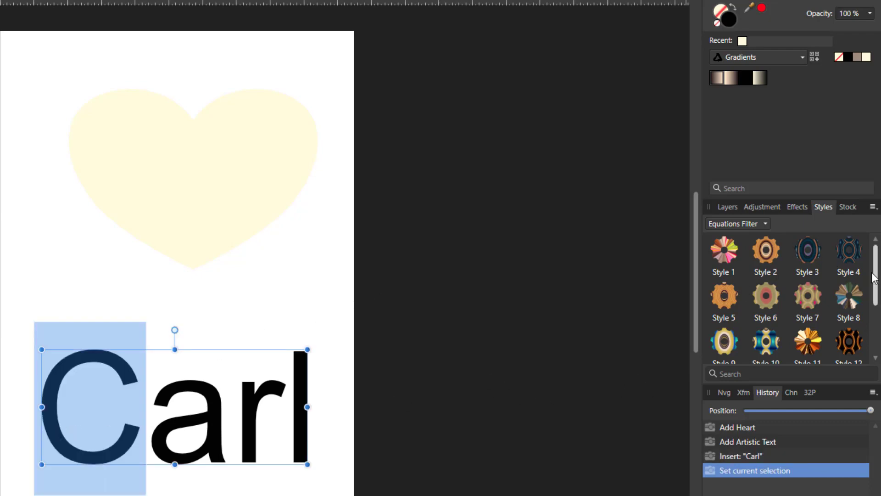
{"action": "left_click_drag", "start_coordinate": [876, 271], "coordinate": [878, 358]}
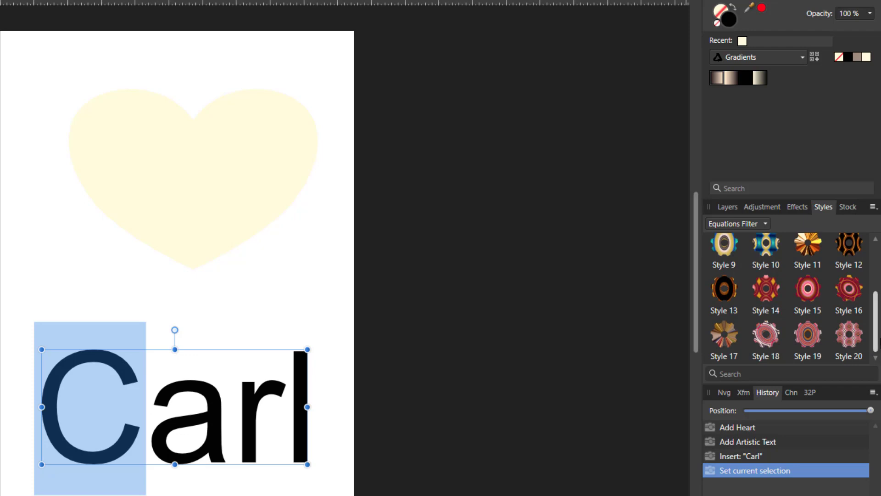
{"action": "left_click", "coordinate": [855, 340]}
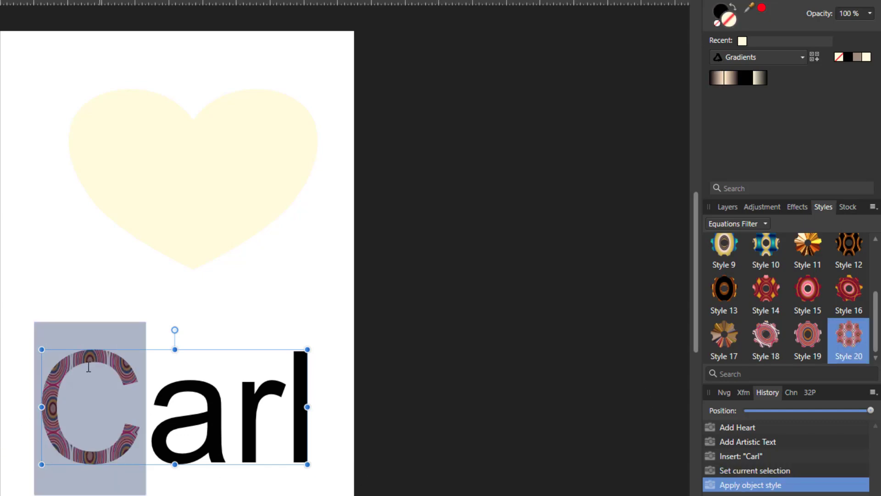
{"action": "left_click", "coordinate": [226, 442]}
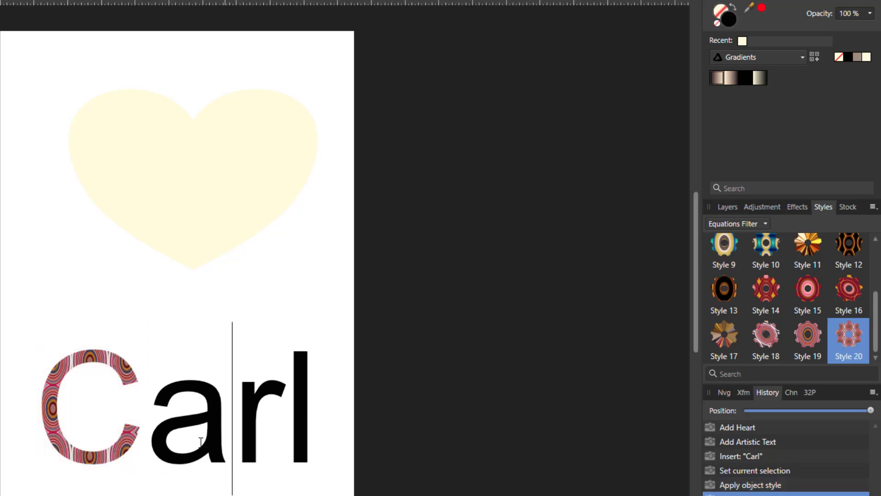
{"action": "left_click_drag", "start_coordinate": [204, 439], "coordinate": [177, 441]}
{"action": "left_click", "coordinate": [728, 343]}
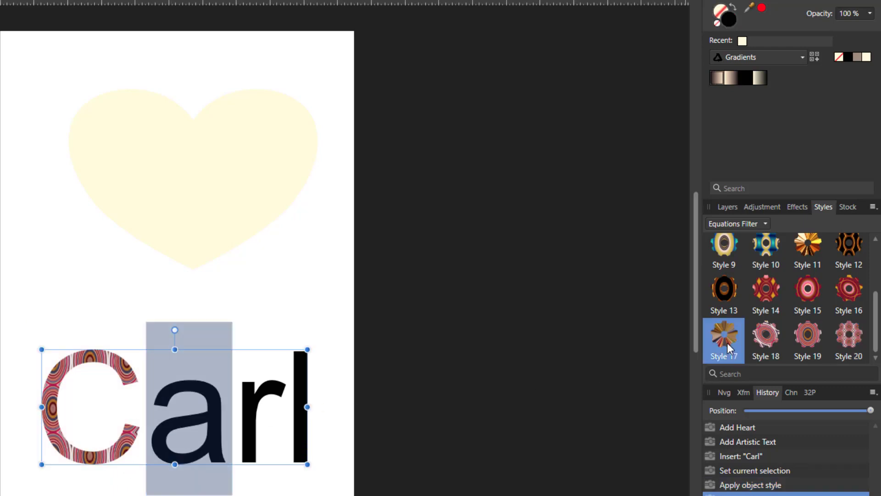
- Try Styles 10, 9 and 13 on the name's third letter and settle on Style 14
{"action": "left_click_drag", "start_coordinate": [274, 427], "coordinate": [254, 435]}
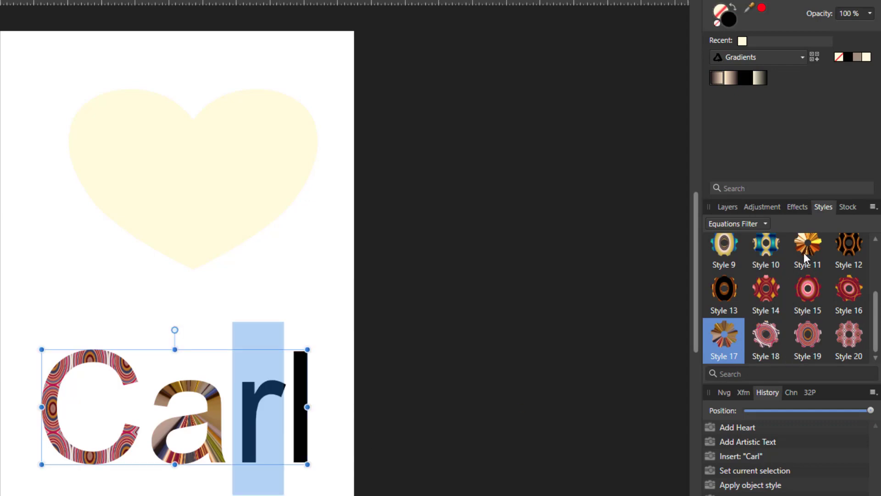
{"action": "left_click", "coordinate": [767, 246]}
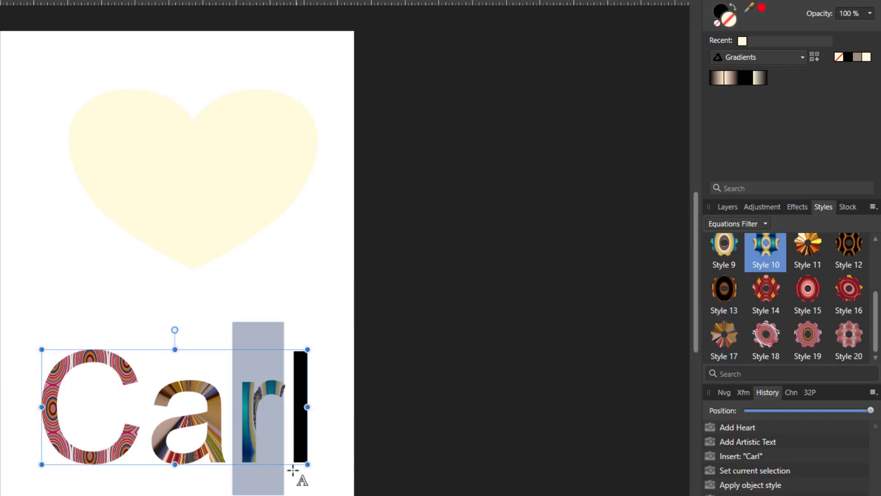
{"action": "left_click", "coordinate": [731, 246]}
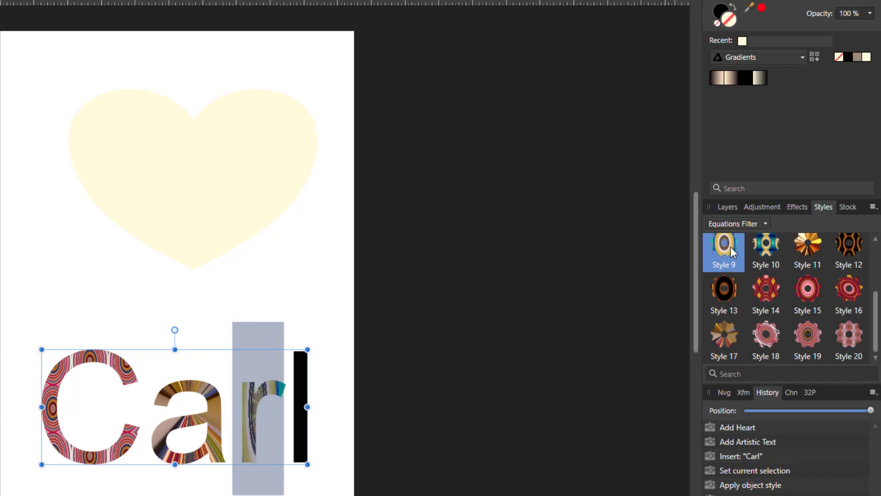
{"action": "left_click", "coordinate": [727, 293]}
{"action": "left_click", "coordinate": [772, 288]}
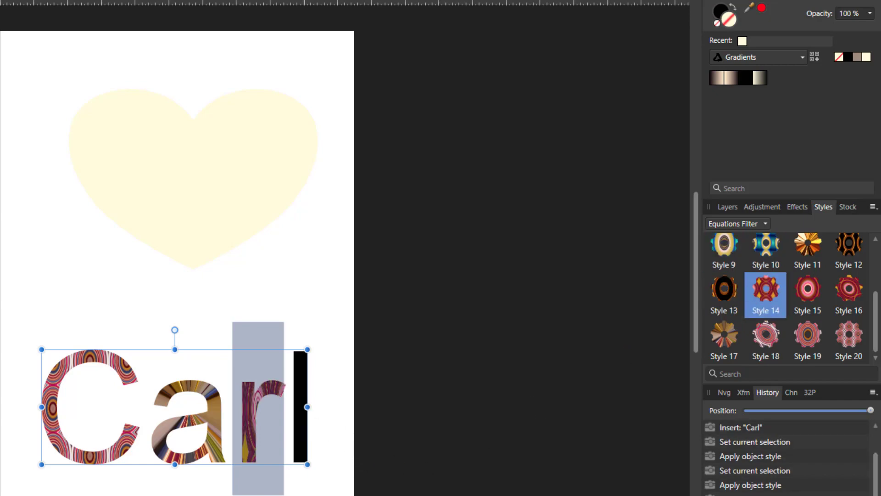
- Try Styles 11 and 2 on the name's last letter and settle on Style 1
{"action": "left_click_drag", "start_coordinate": [290, 411], "coordinate": [319, 410]}
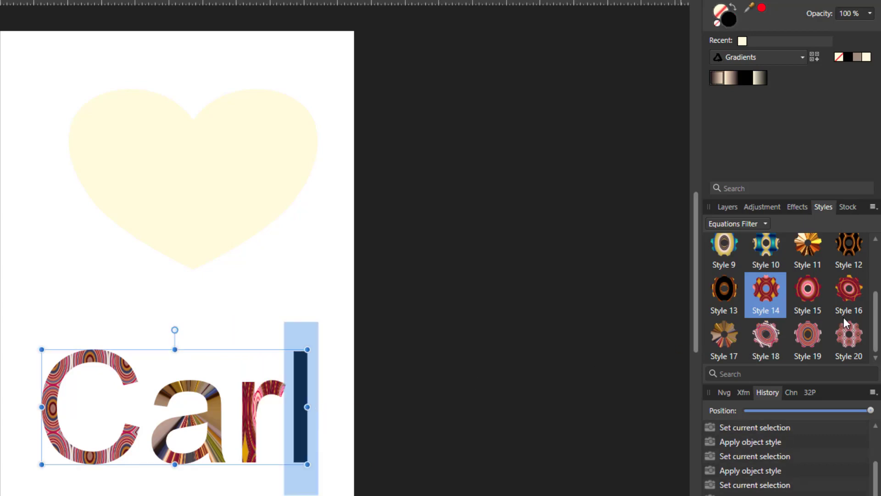
{"action": "scroll", "coordinate": [877, 306], "scroll_direction": "up", "scroll_amount": 3}
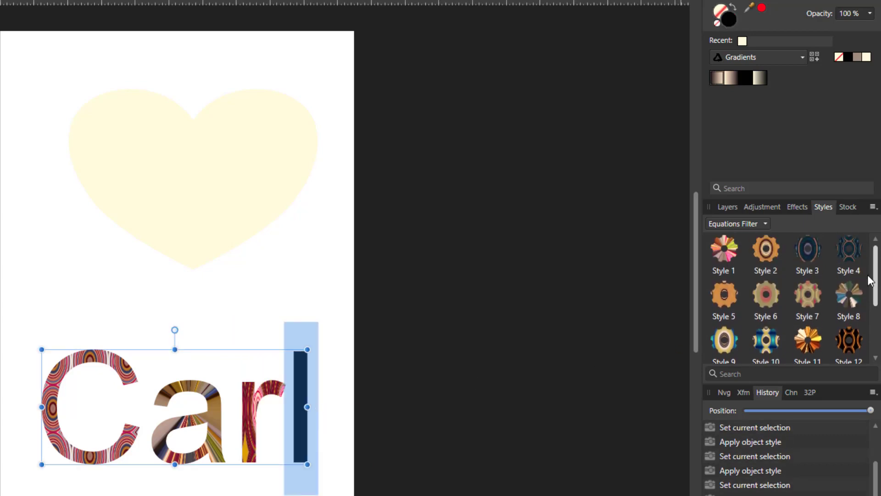
{"action": "left_click", "coordinate": [813, 341]}
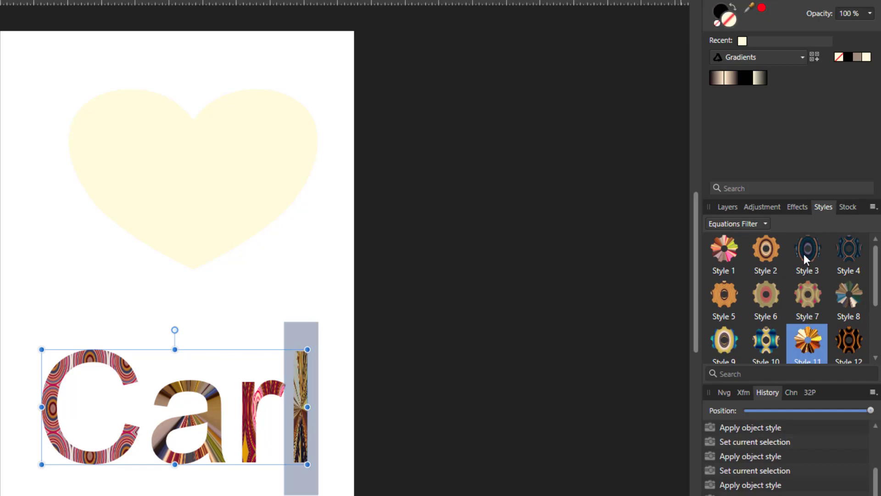
{"action": "left_click", "coordinate": [769, 252]}
{"action": "left_click", "coordinate": [721, 250]}
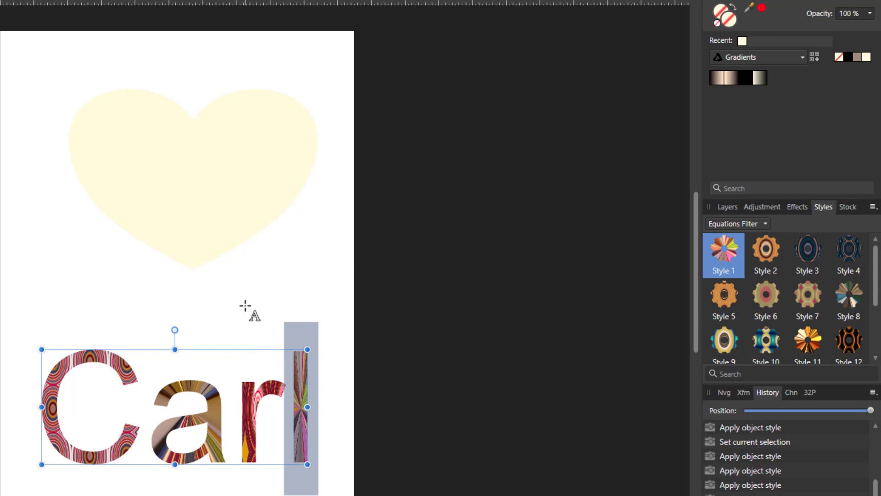
- Try Style 3 on the heart shape, settle on Style 7, and deselect the heart
{"action": "left_click", "coordinate": [211, 225]}
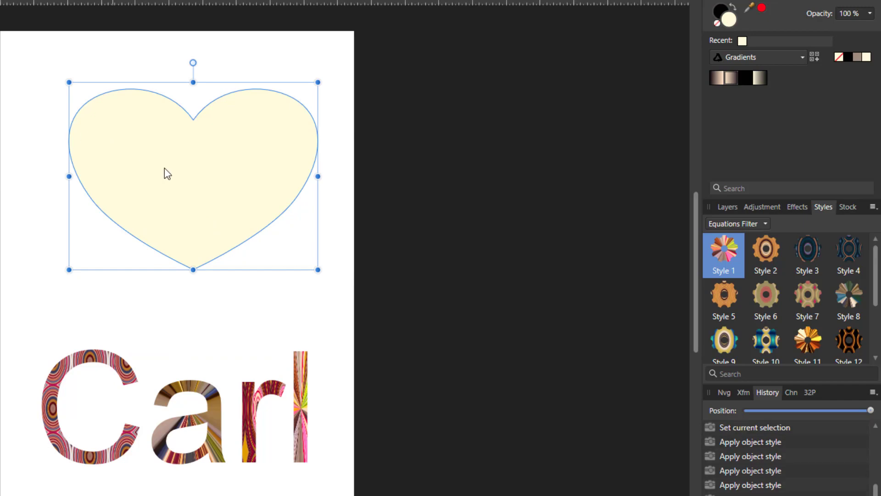
{"action": "left_click", "coordinate": [807, 254]}
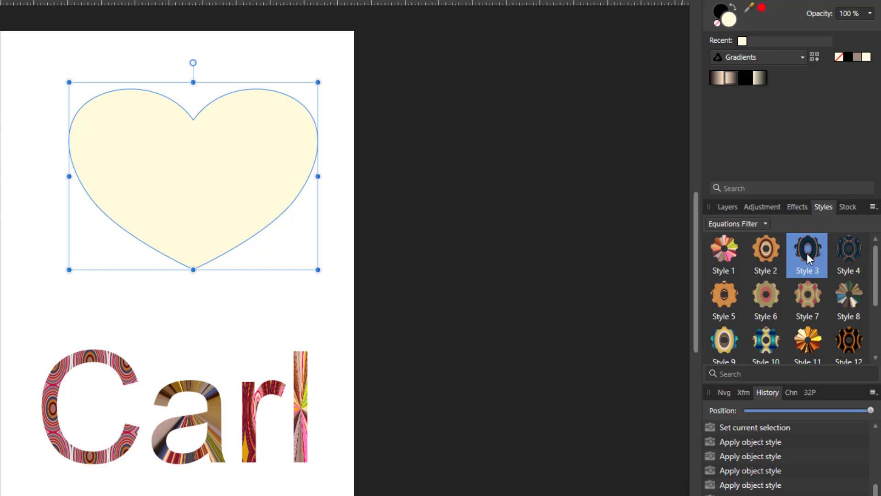
{"action": "left_click", "coordinate": [810, 301]}
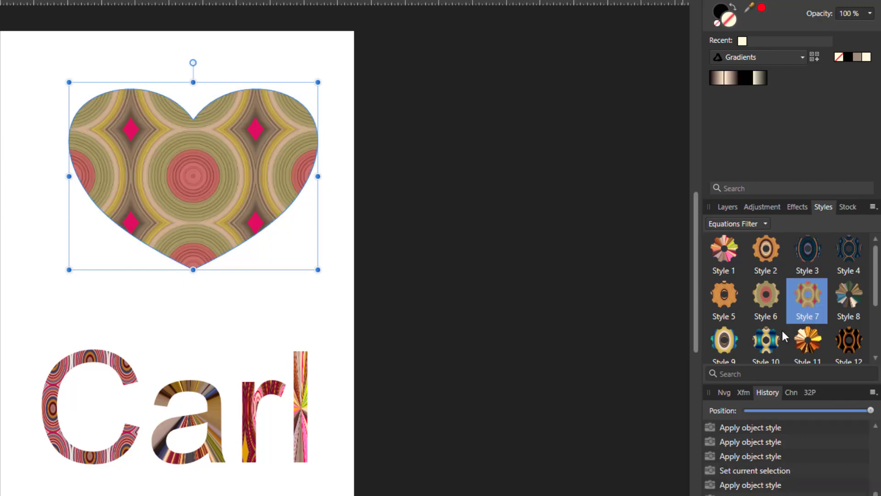
{"action": "left_click", "coordinate": [604, 355]}
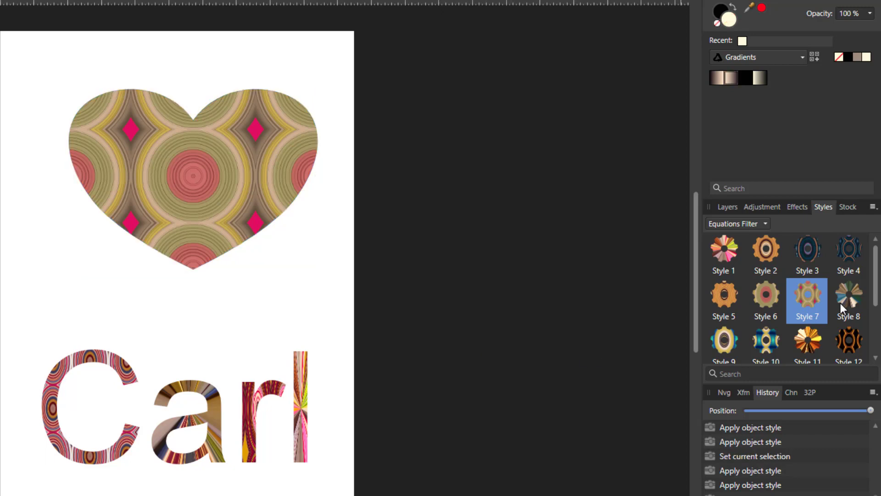